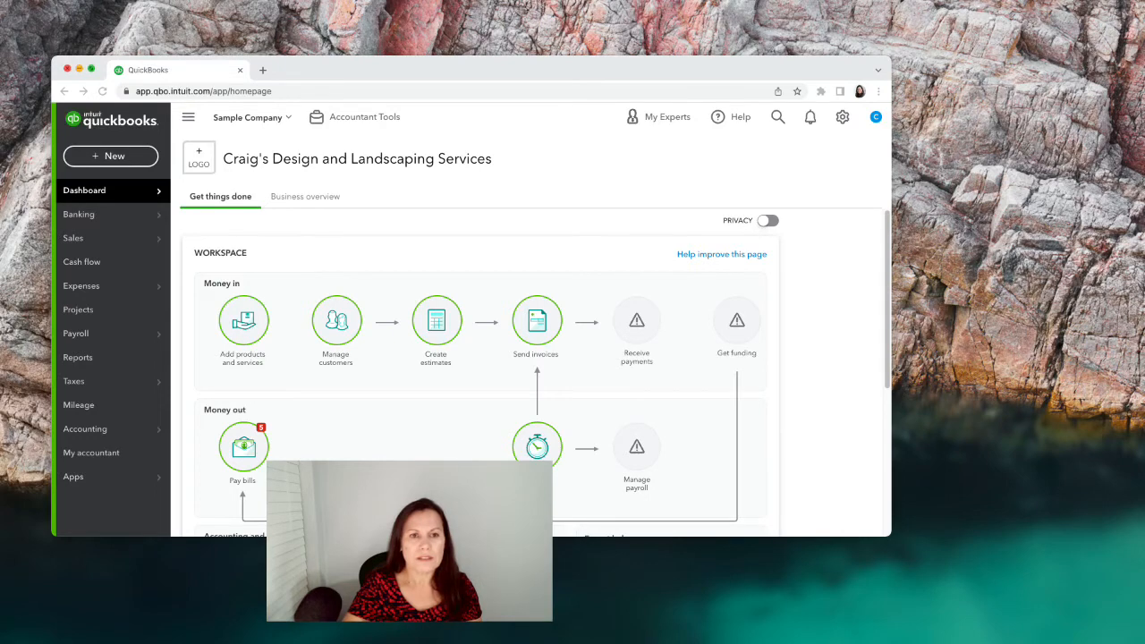
Expand the browser window to fill the screen
click(91, 69)
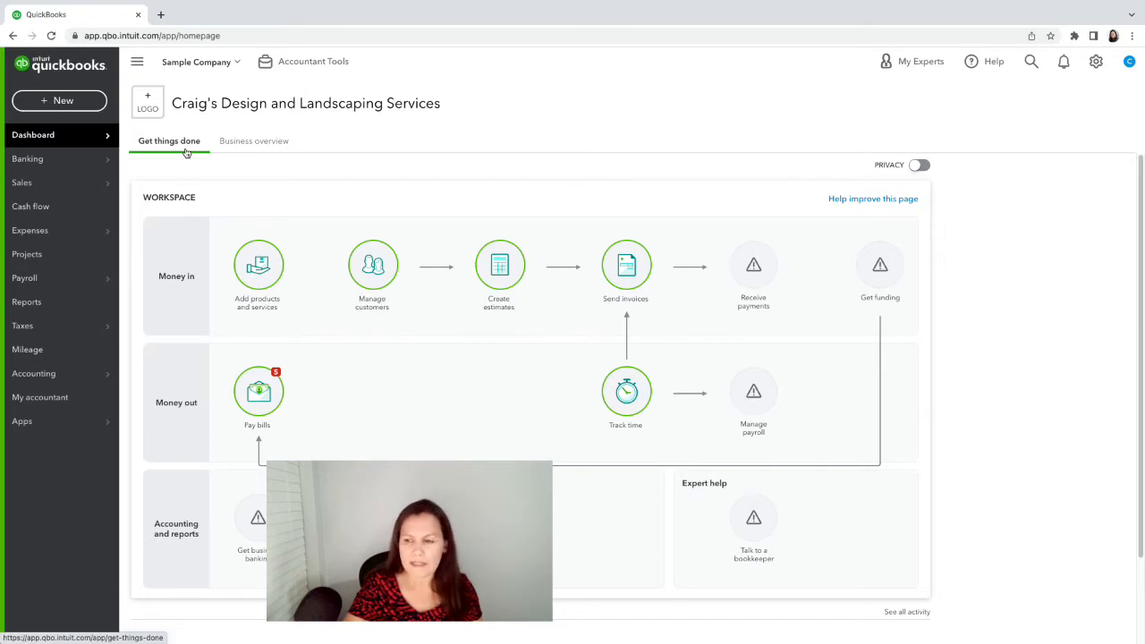
click(1001, 420)
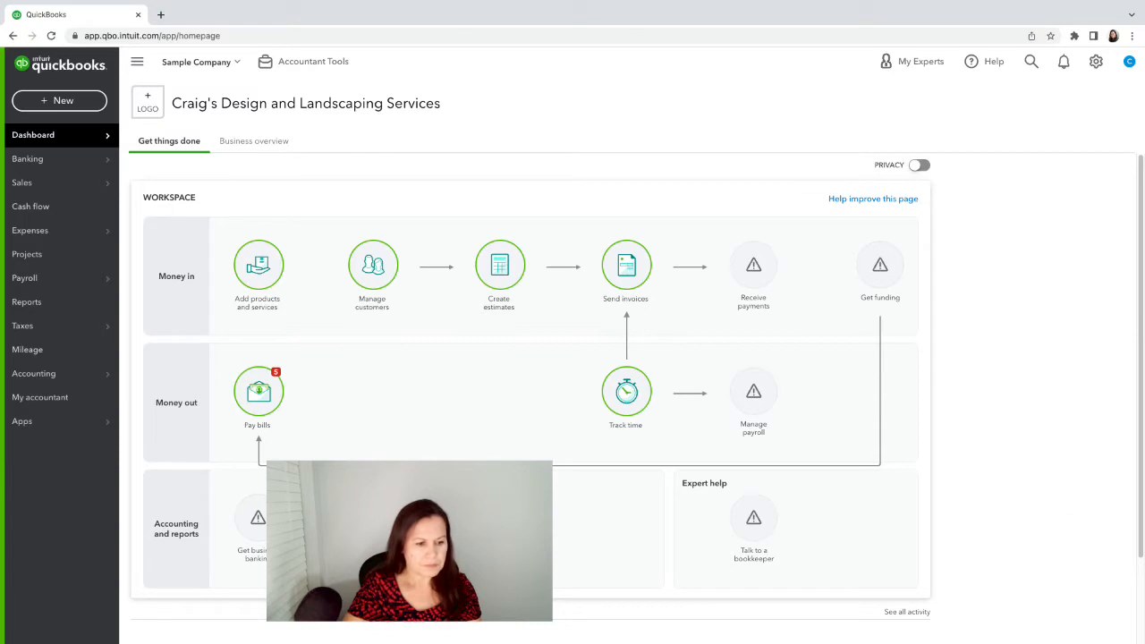
drag(410, 541, 985, 485)
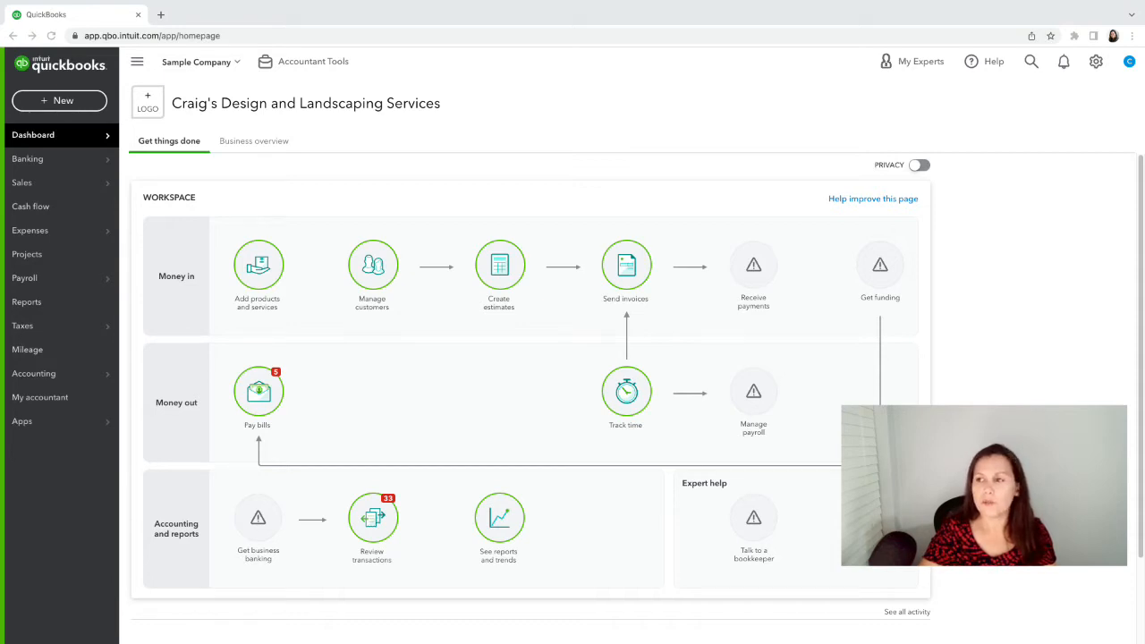
click(1096, 62)
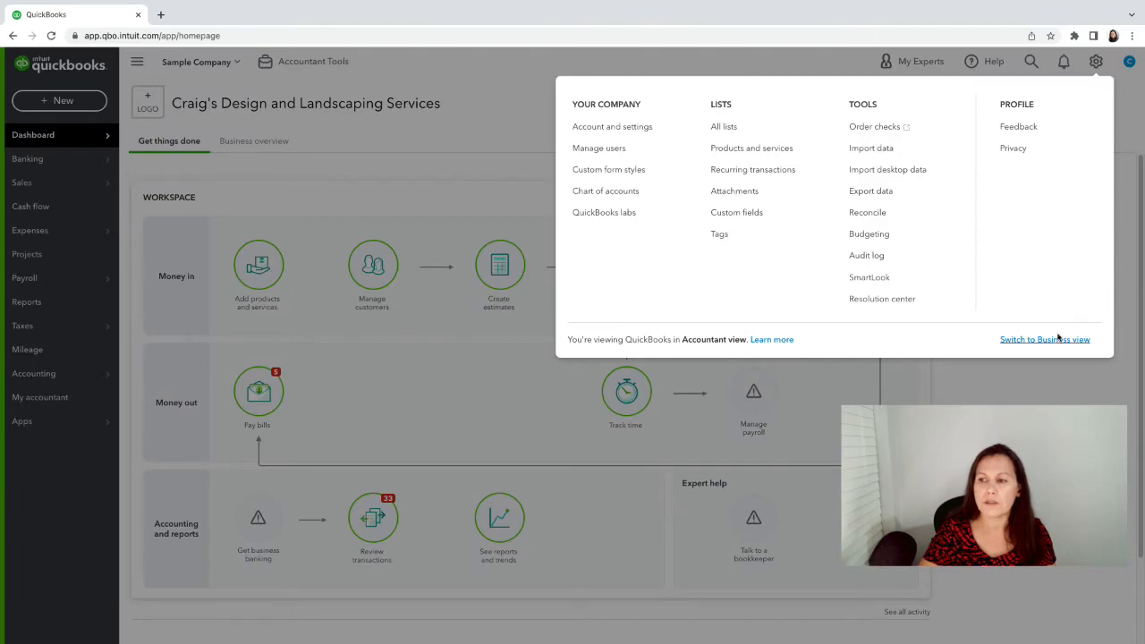
click(501, 108)
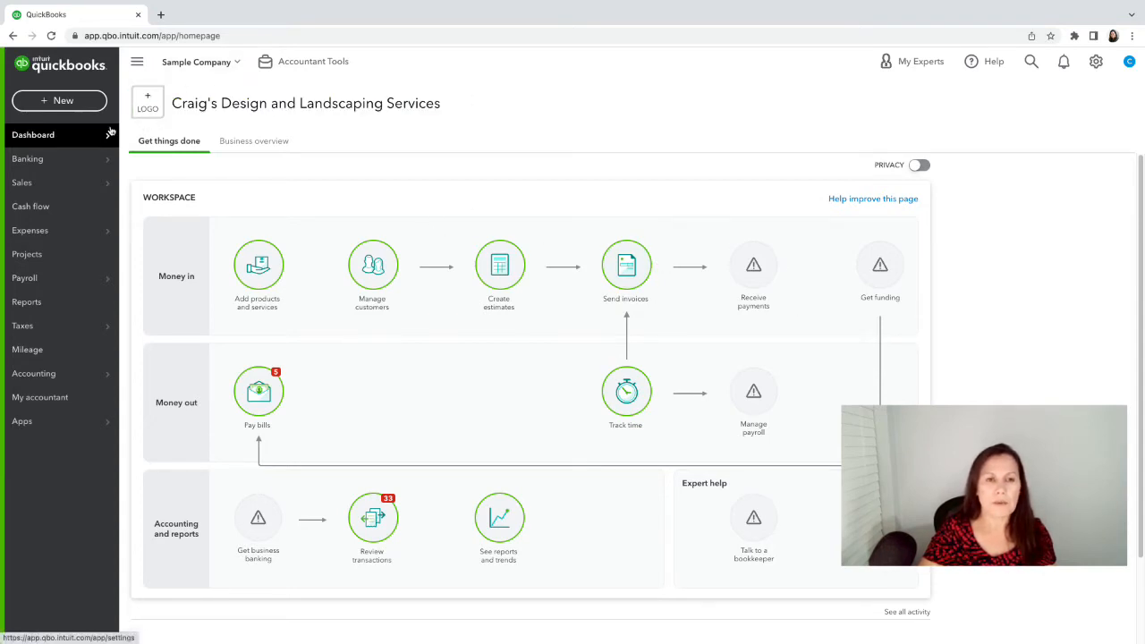
Start a new invoice for Amy's Bird Sanctuary and set its terms to Due on receipt
click(44, 106)
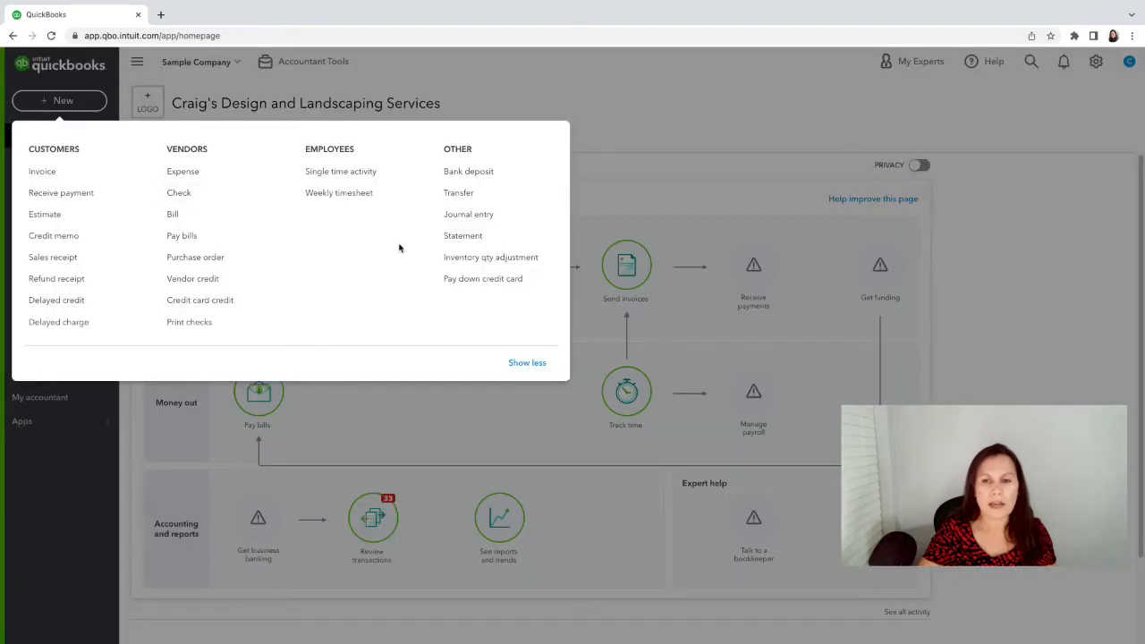
click(51, 178)
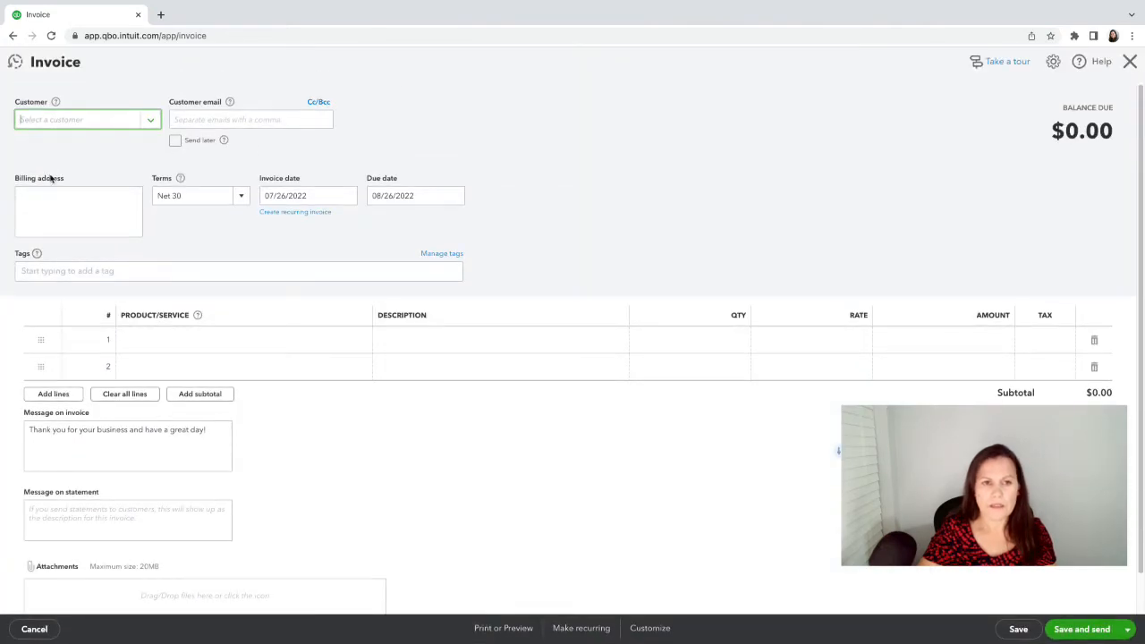
click(148, 125)
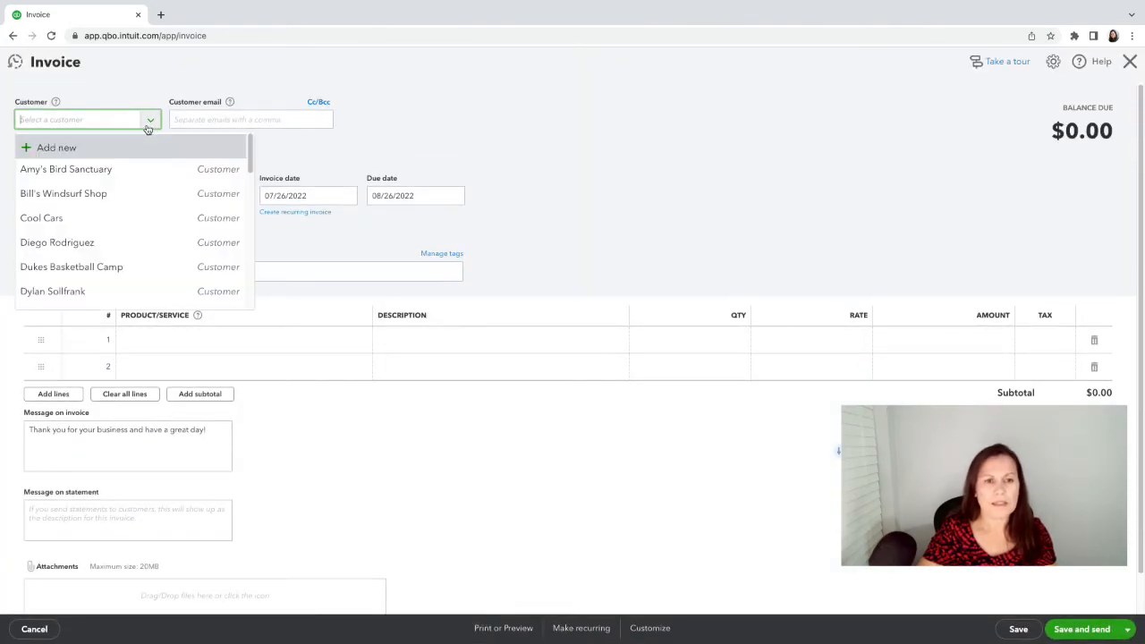
click(112, 172)
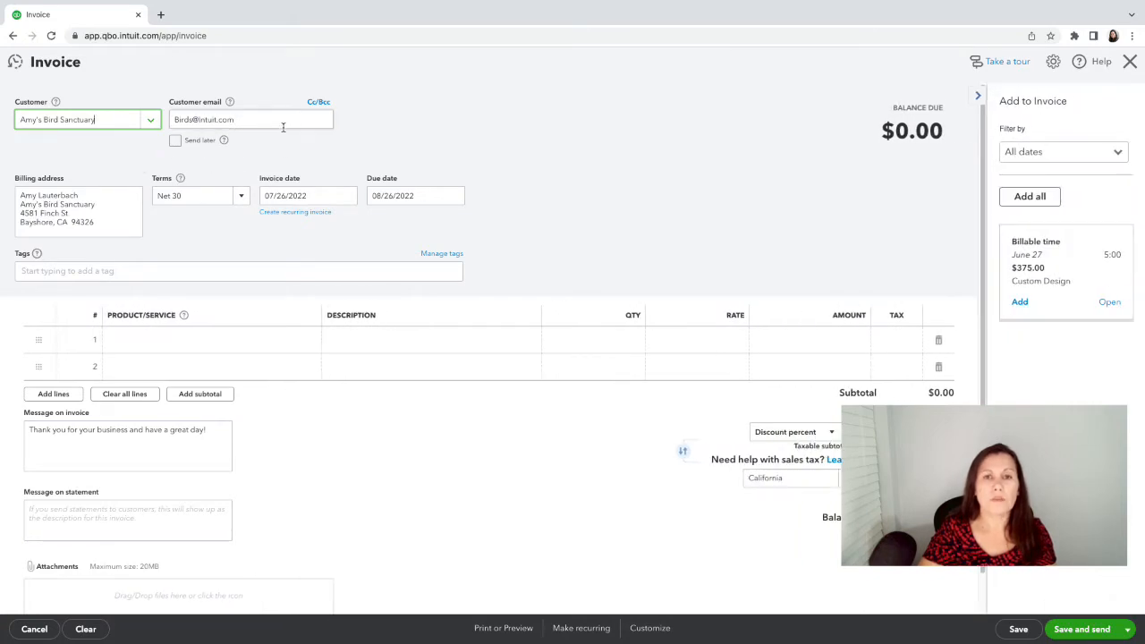
click(241, 198)
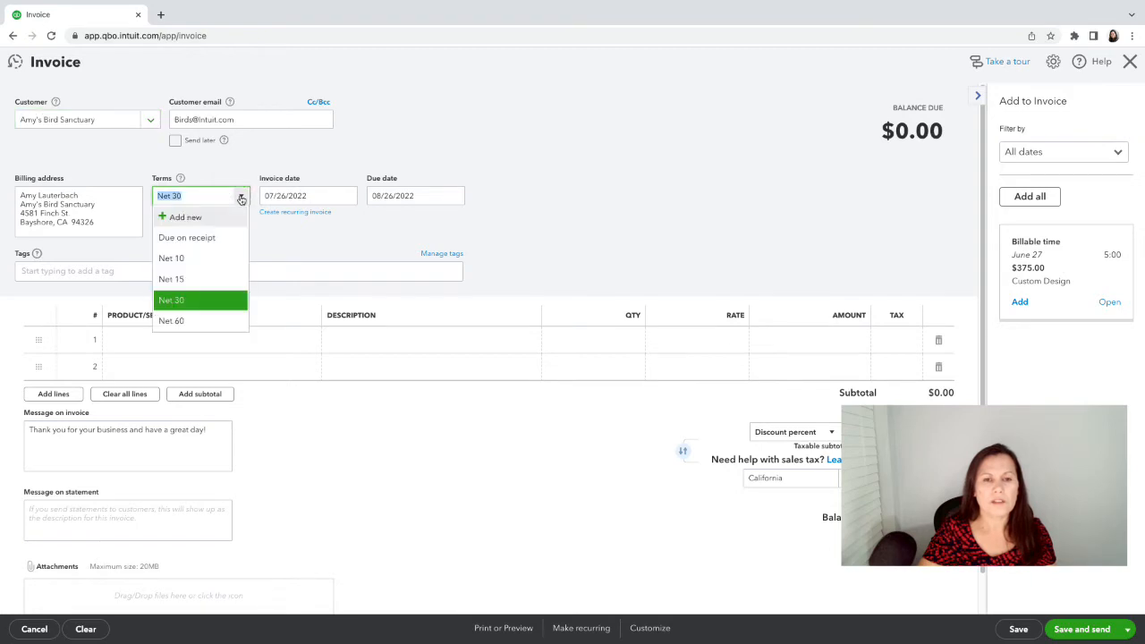
click(206, 244)
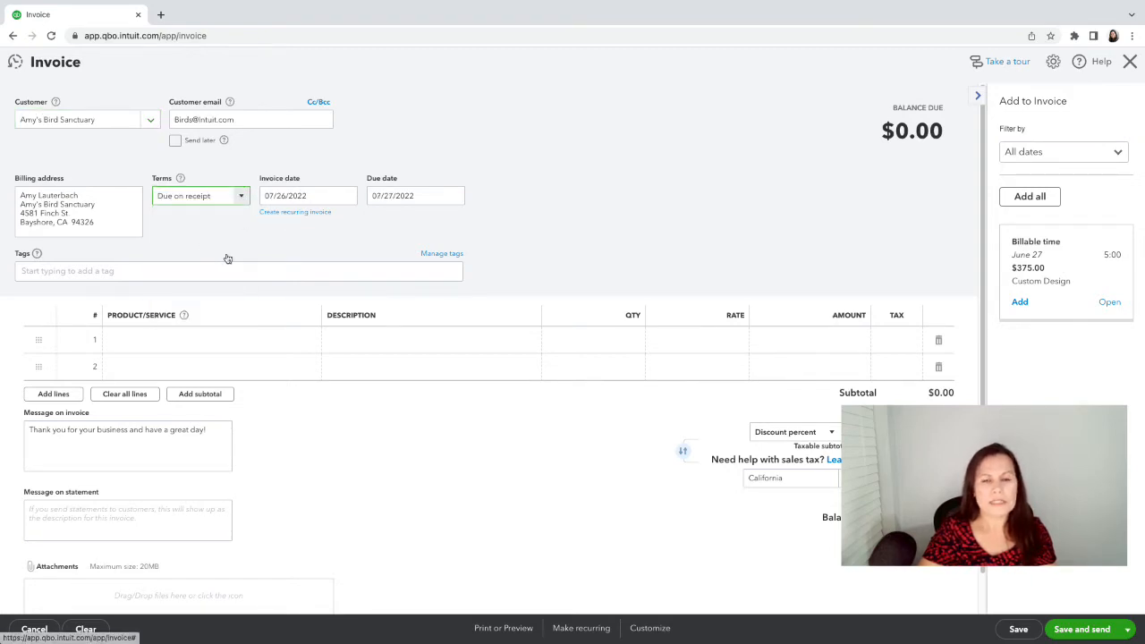
Add the Design service as the invoice's first line item
click(254, 352)
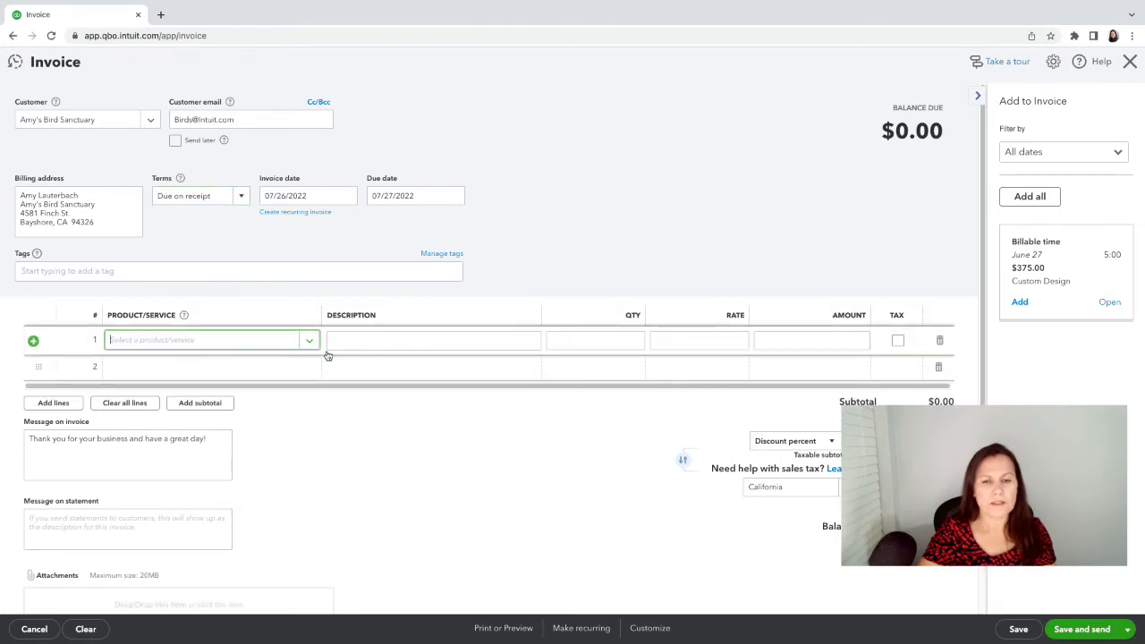
click(308, 342)
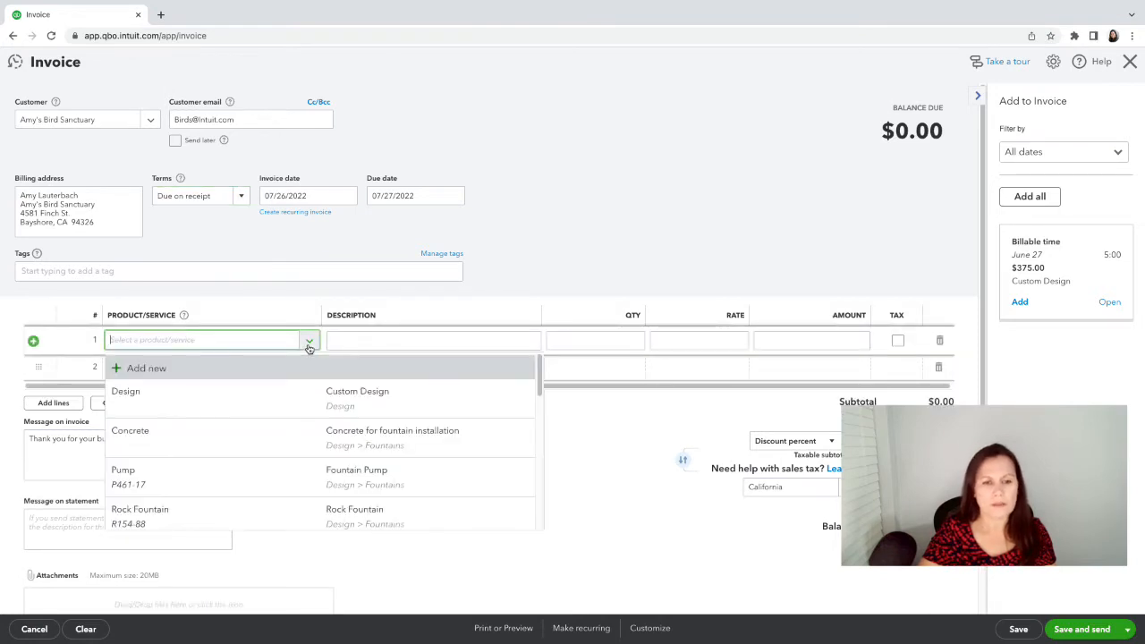
click(293, 397)
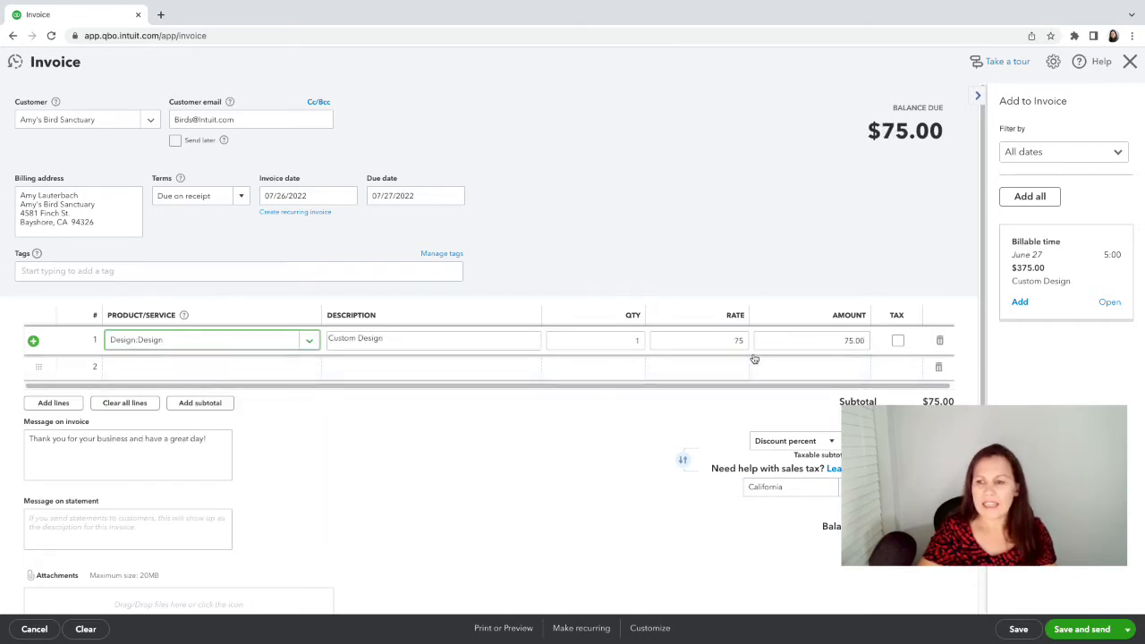
Review and save the invoice, bring up its email preview, and cancel the sending
scroll(829, 456, down, 2)
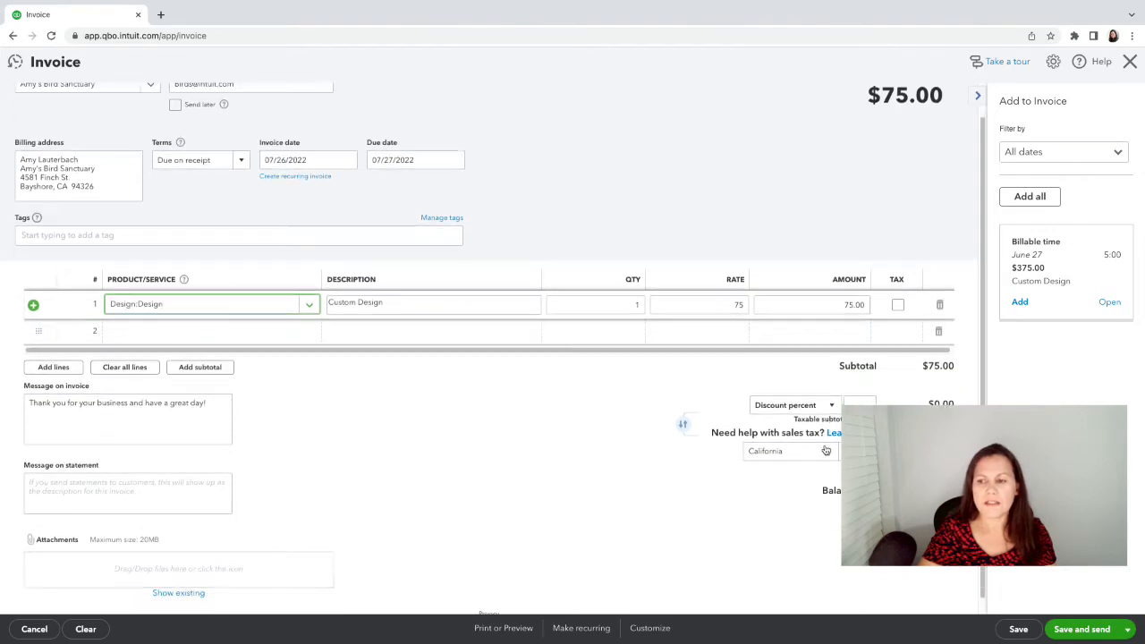
scroll(827, 448, up, 2)
scroll(828, 443, down, 1)
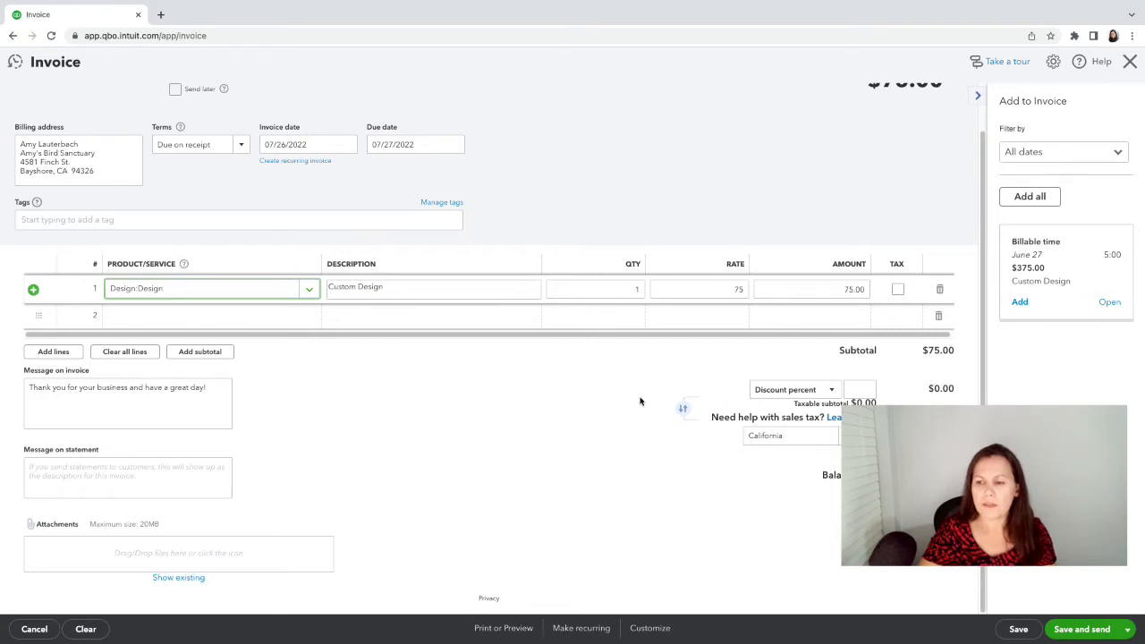
scroll(642, 390, up, 1)
scroll(644, 388, down, 1)
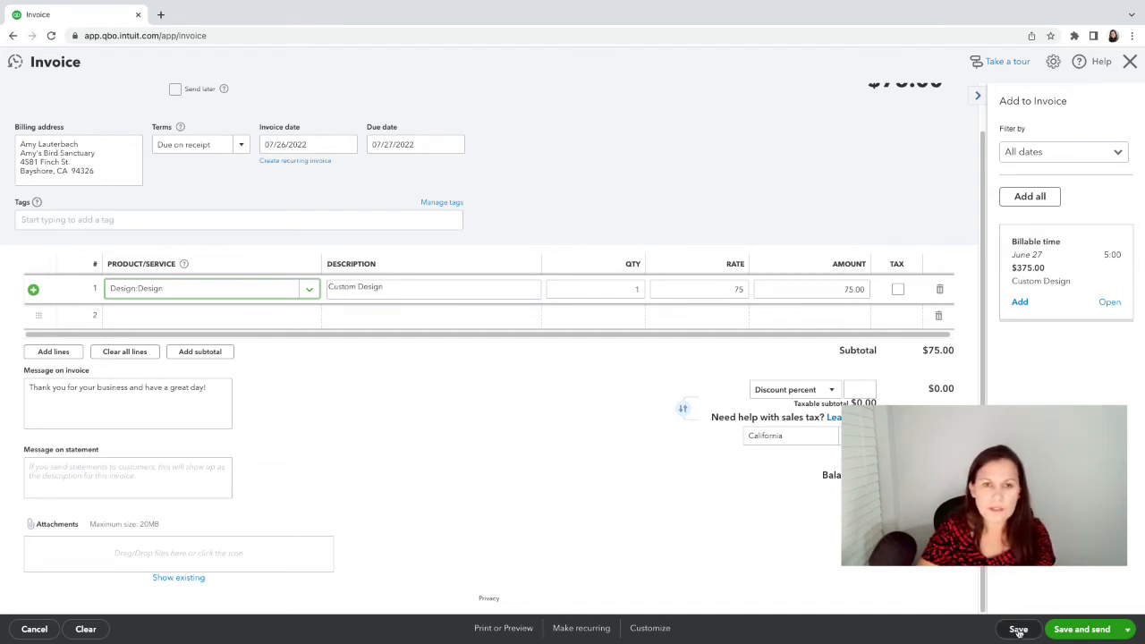
click(1083, 630)
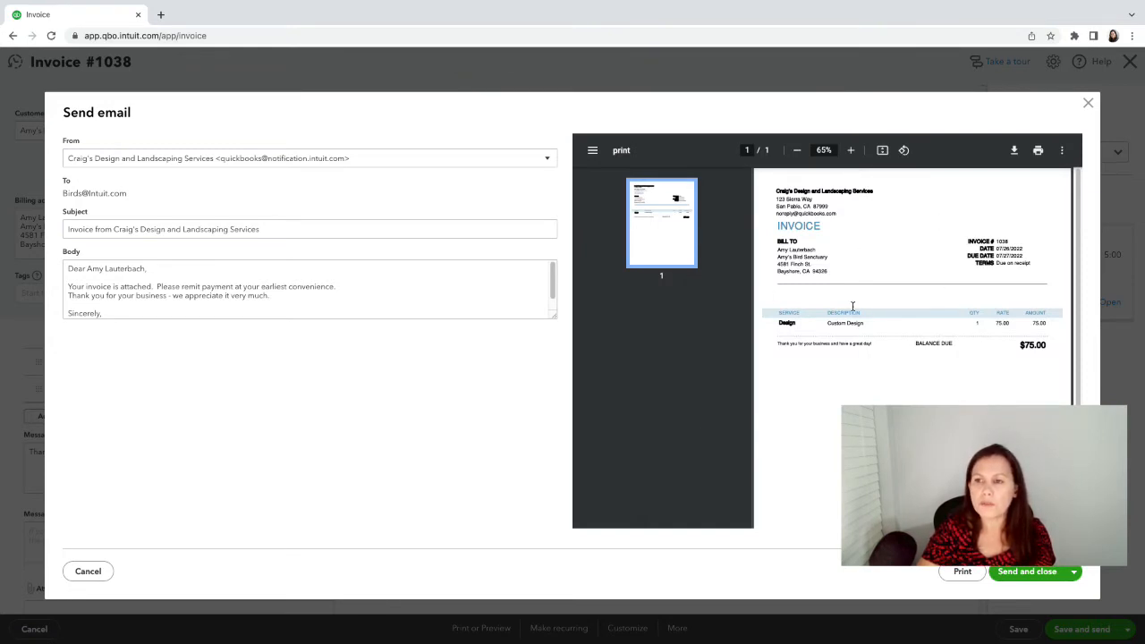
click(89, 573)
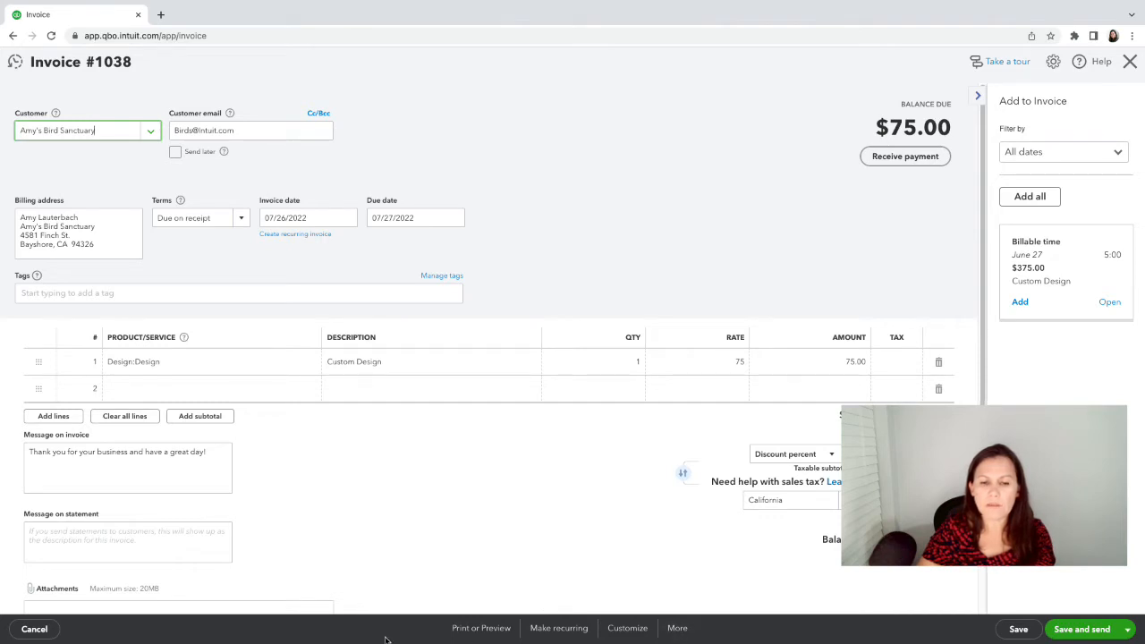
Open the saved invoice's current form style for editing
click(678, 629)
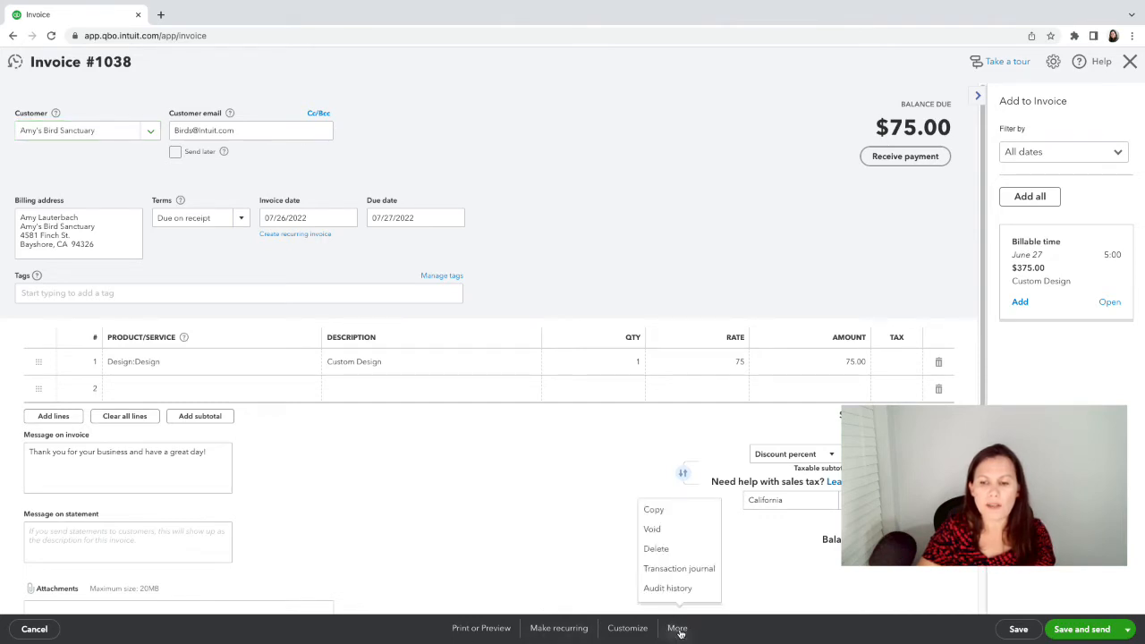
click(631, 630)
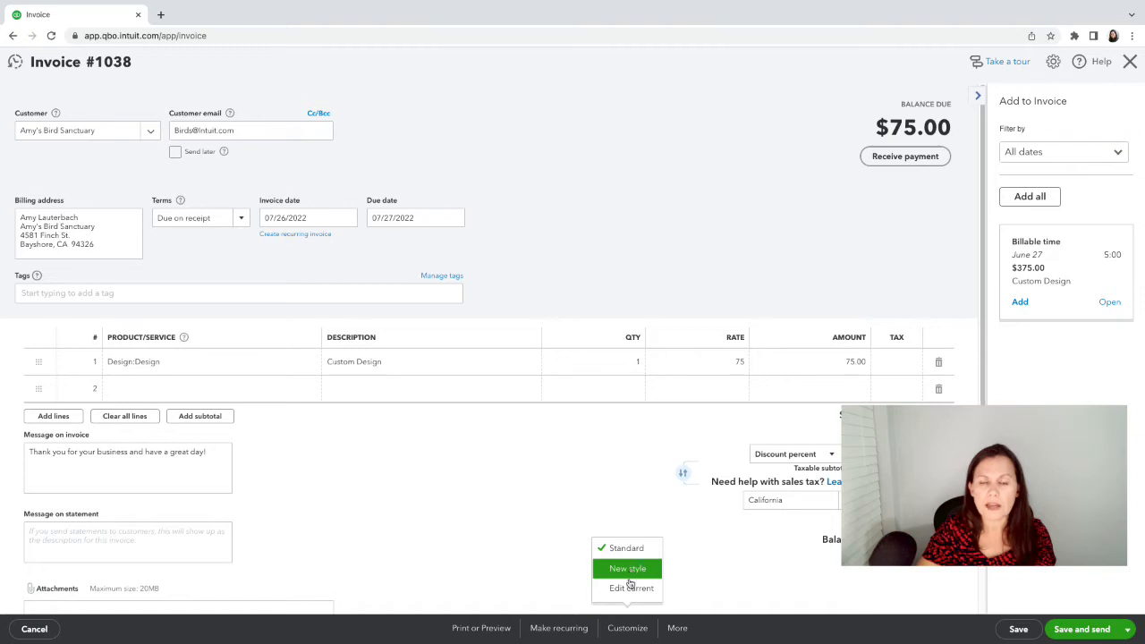
click(628, 592)
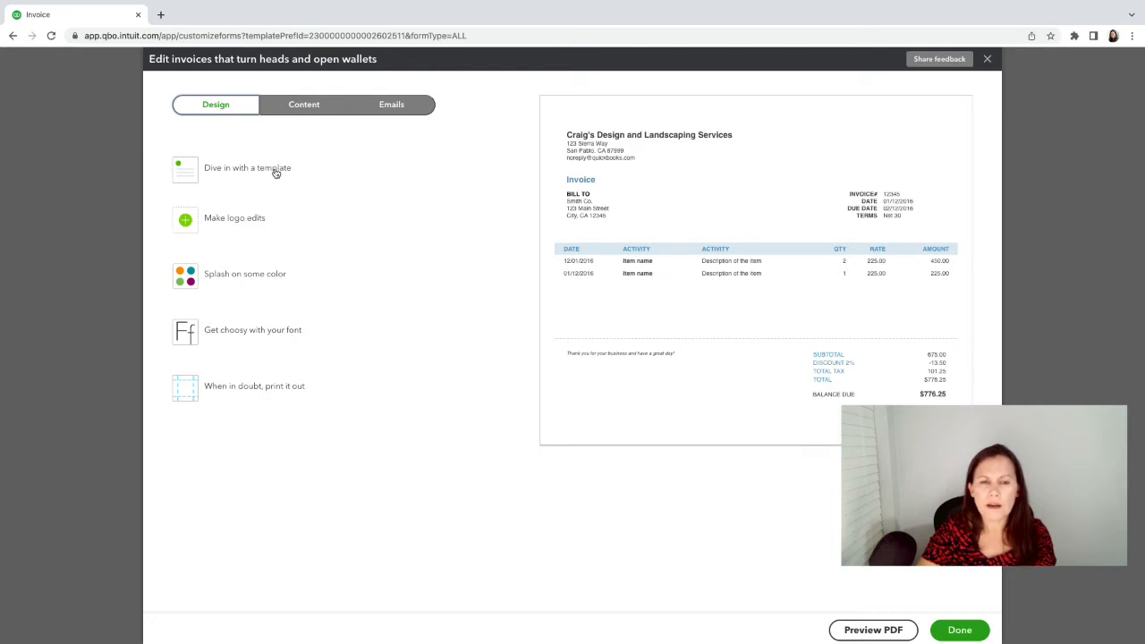
Examine the invoice style's Content, Emails and Design settings, including the message to the customer, and finish the customization
click(317, 109)
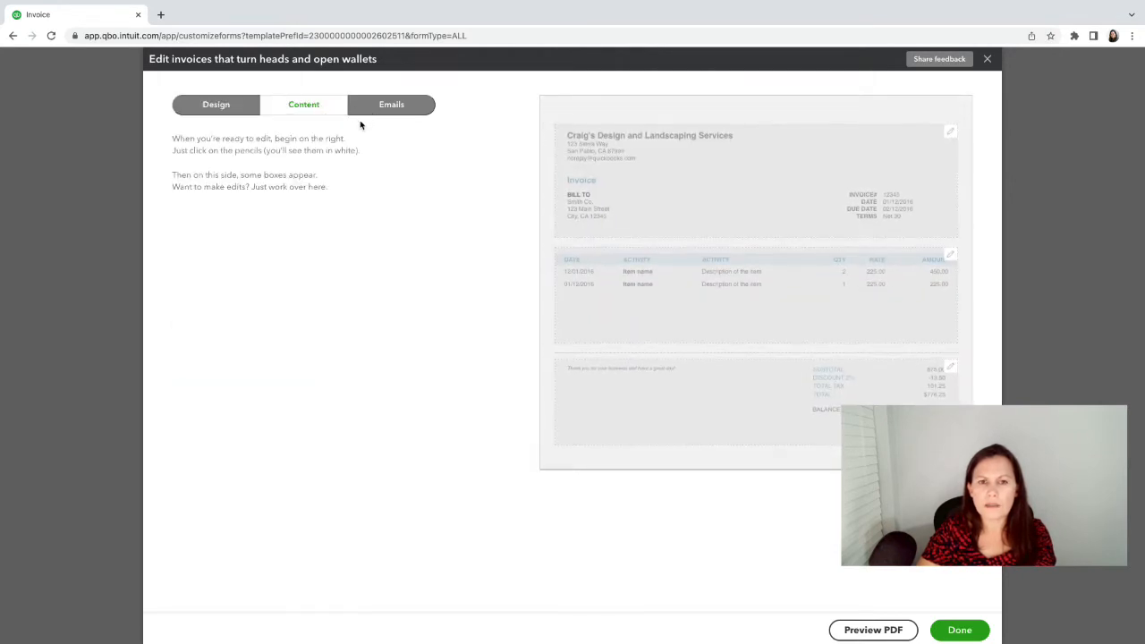
click(225, 108)
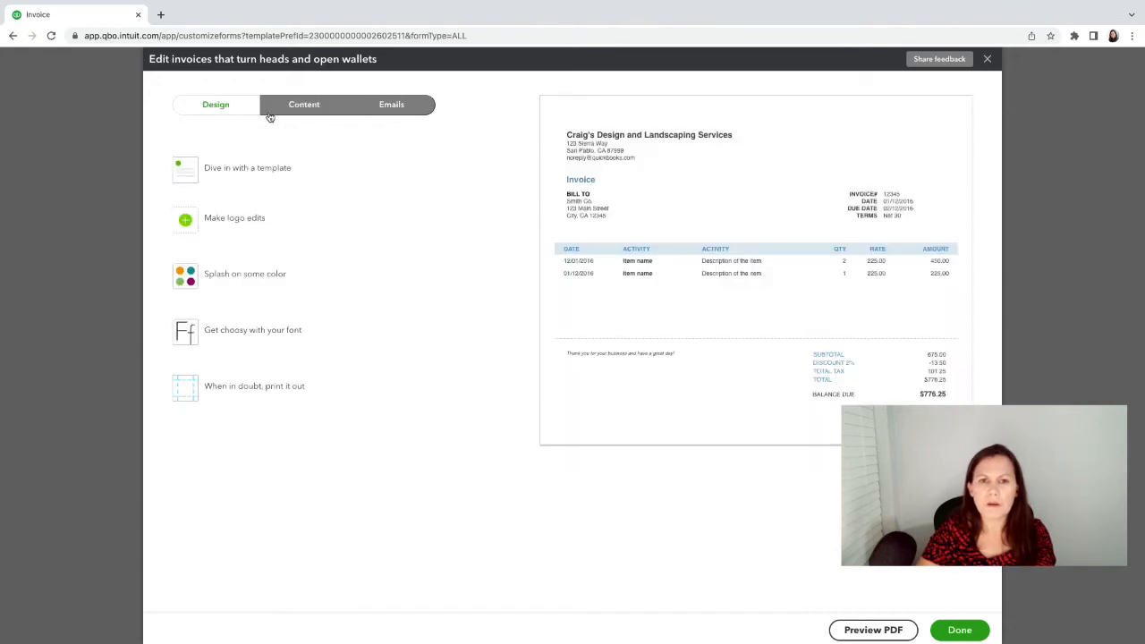
click(317, 110)
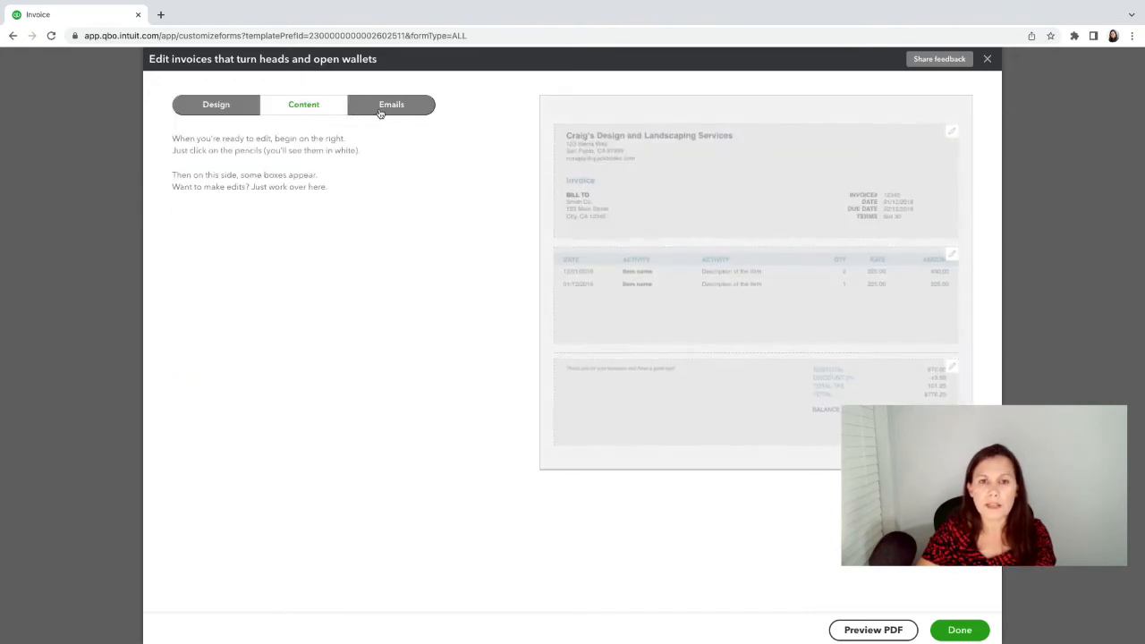
click(380, 114)
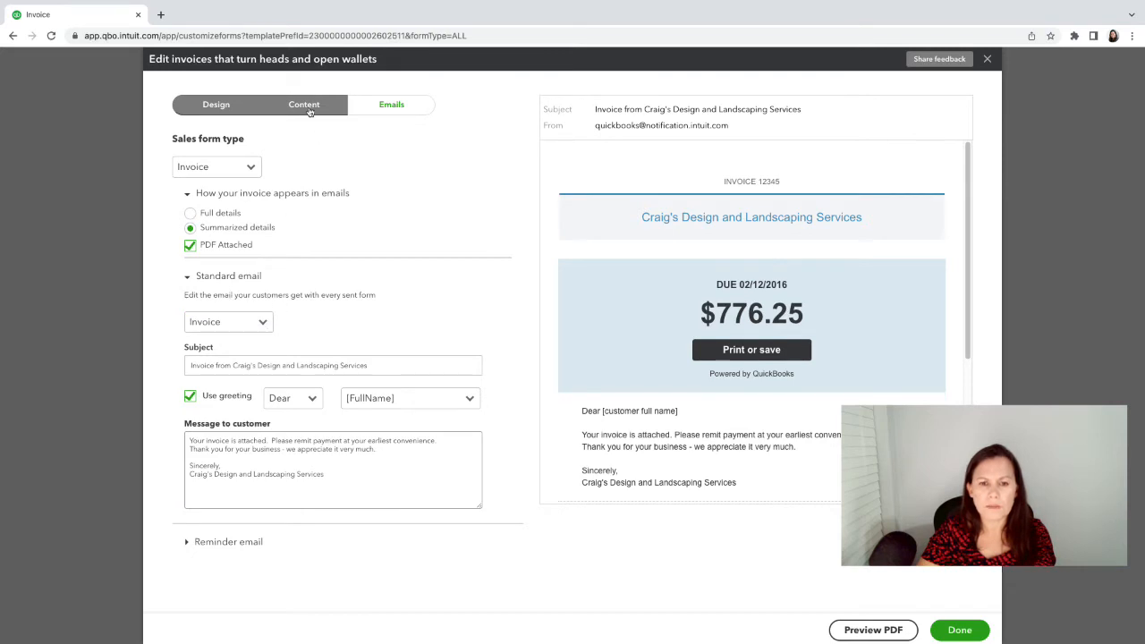
click(238, 494)
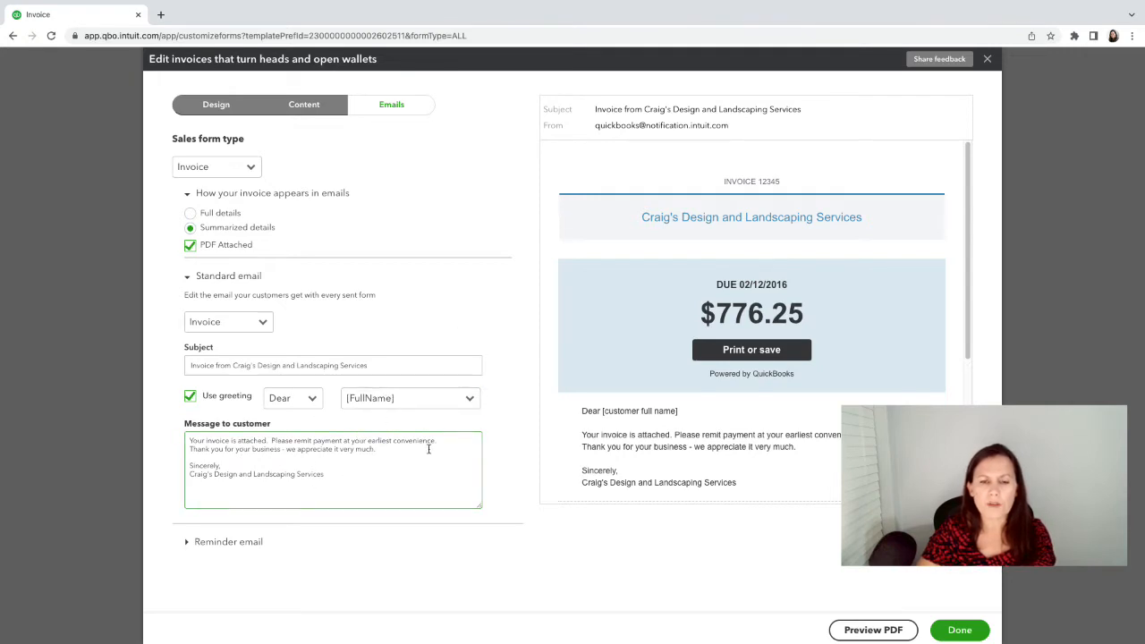
click(320, 109)
click(232, 115)
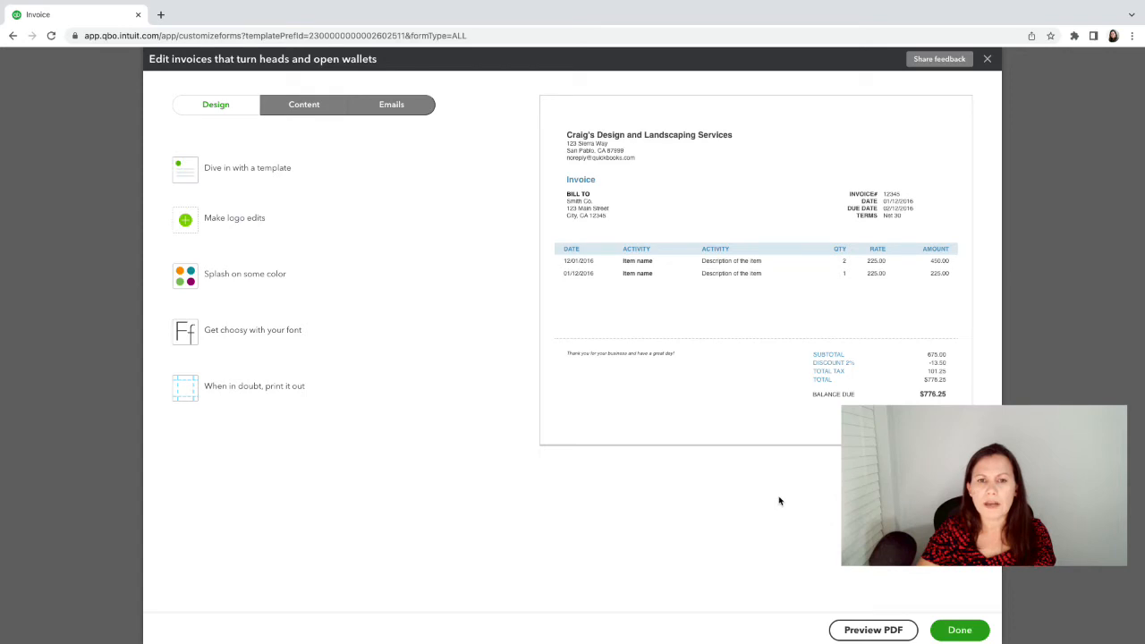
click(951, 629)
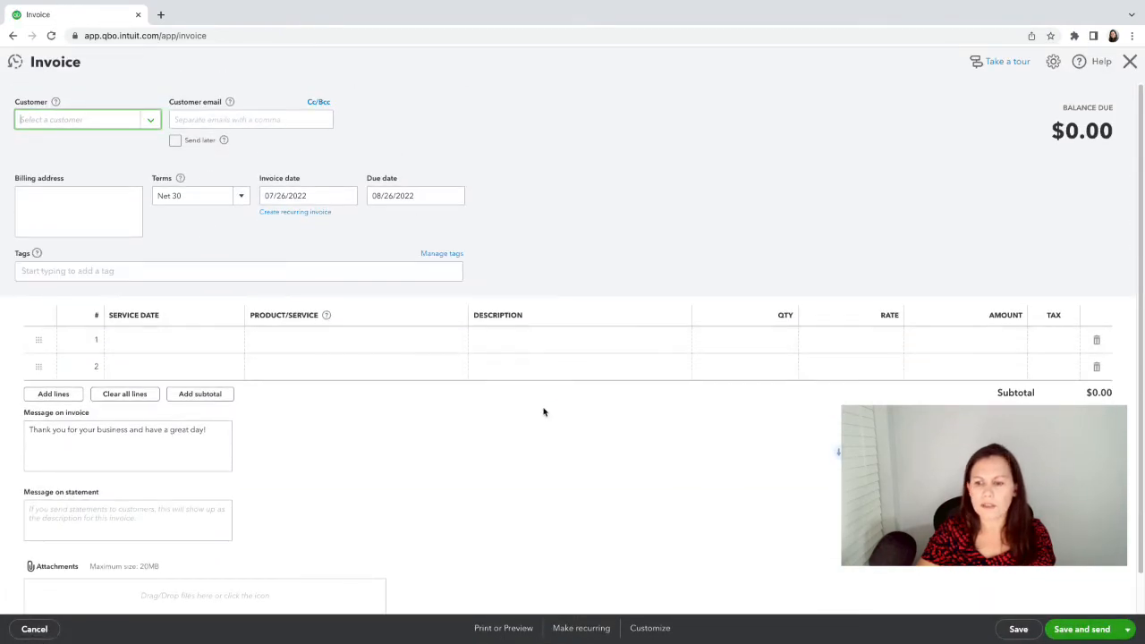
Select Amy's Bird Sanctuary as the customer of the blank invoice and set the terms to Due on receipt
click(153, 123)
click(106, 170)
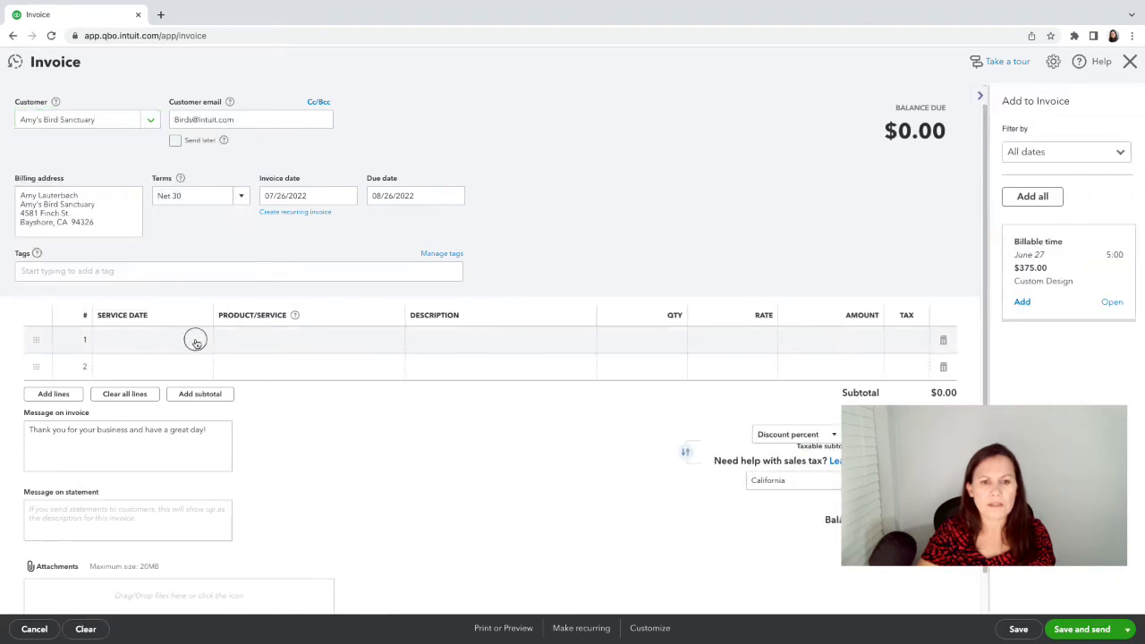
click(195, 340)
click(198, 342)
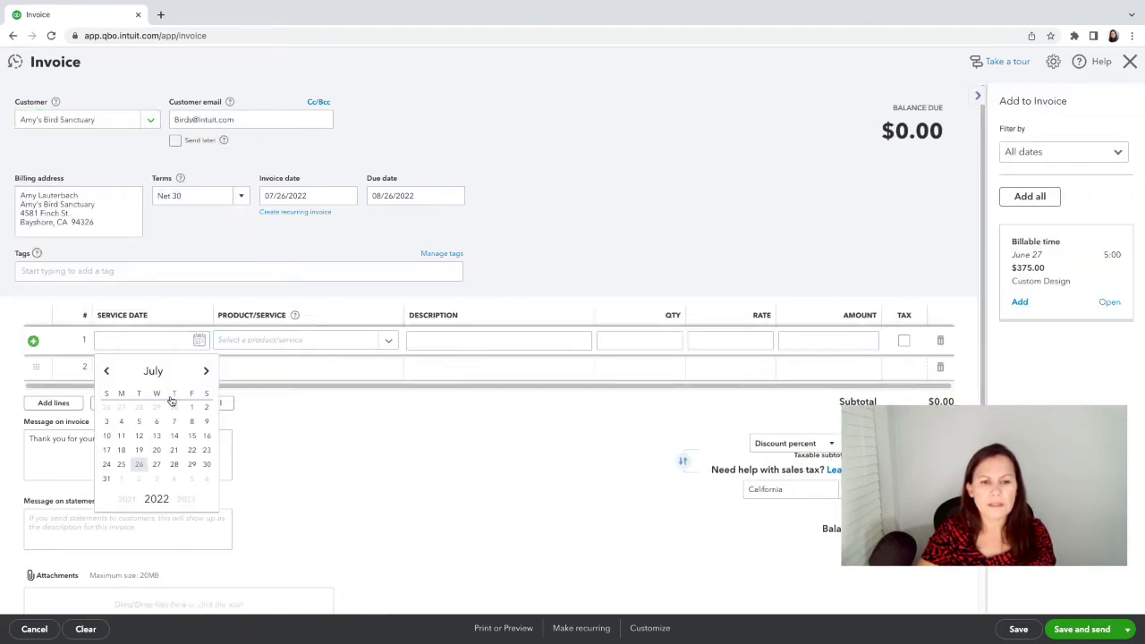
click(275, 252)
click(240, 199)
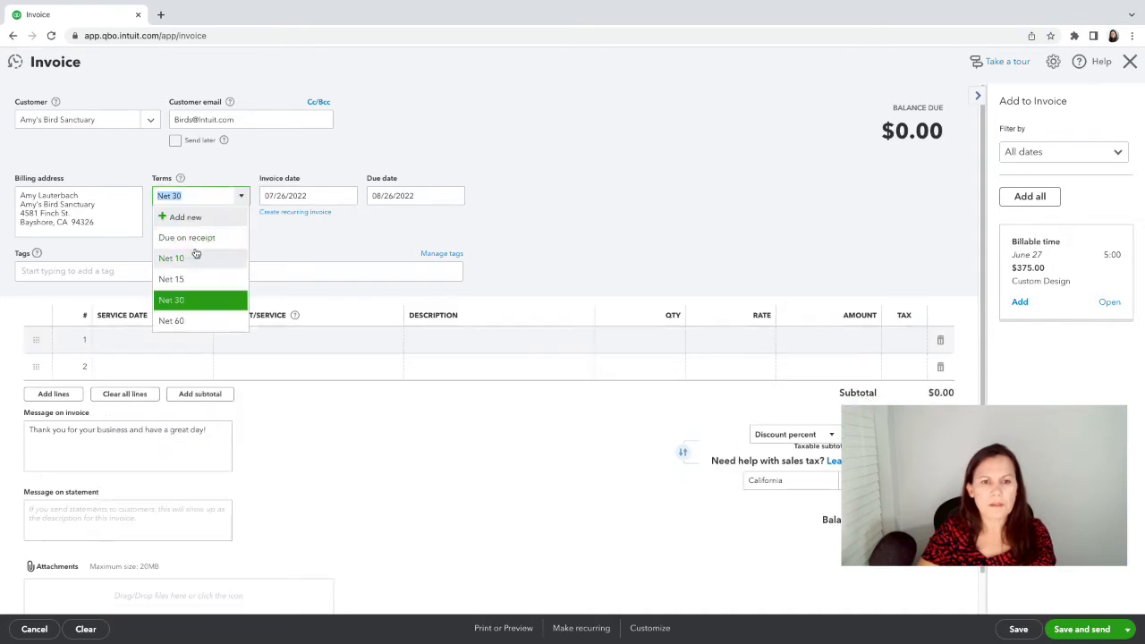
click(194, 237)
Choose the Design service for line 1 of the new invoice, leaving the service date blank
click(171, 343)
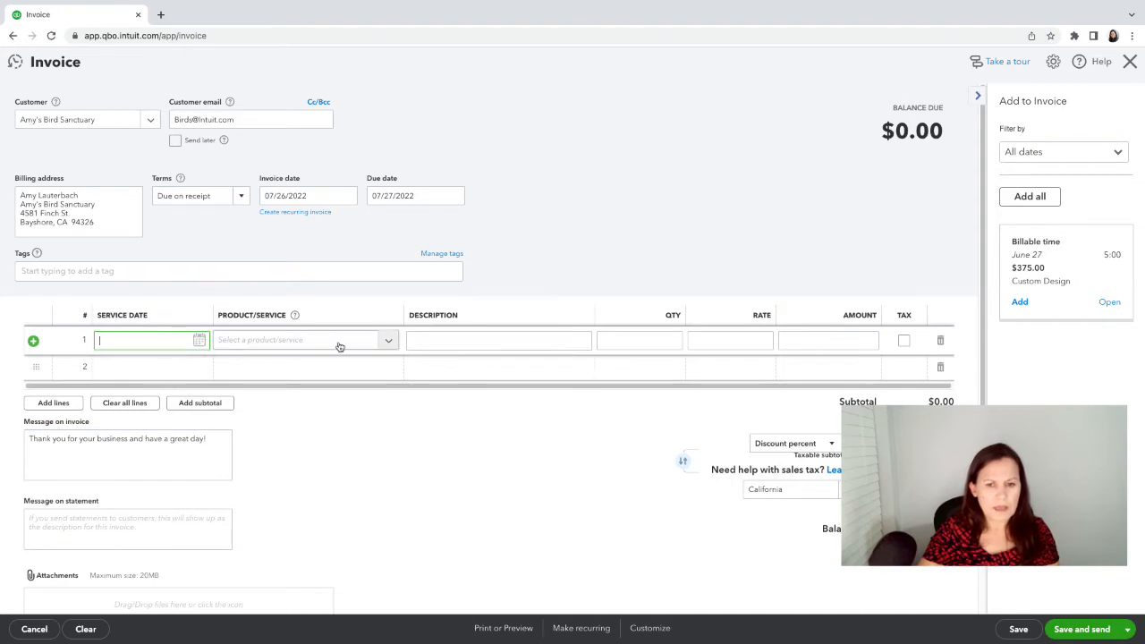
click(385, 341)
click(272, 400)
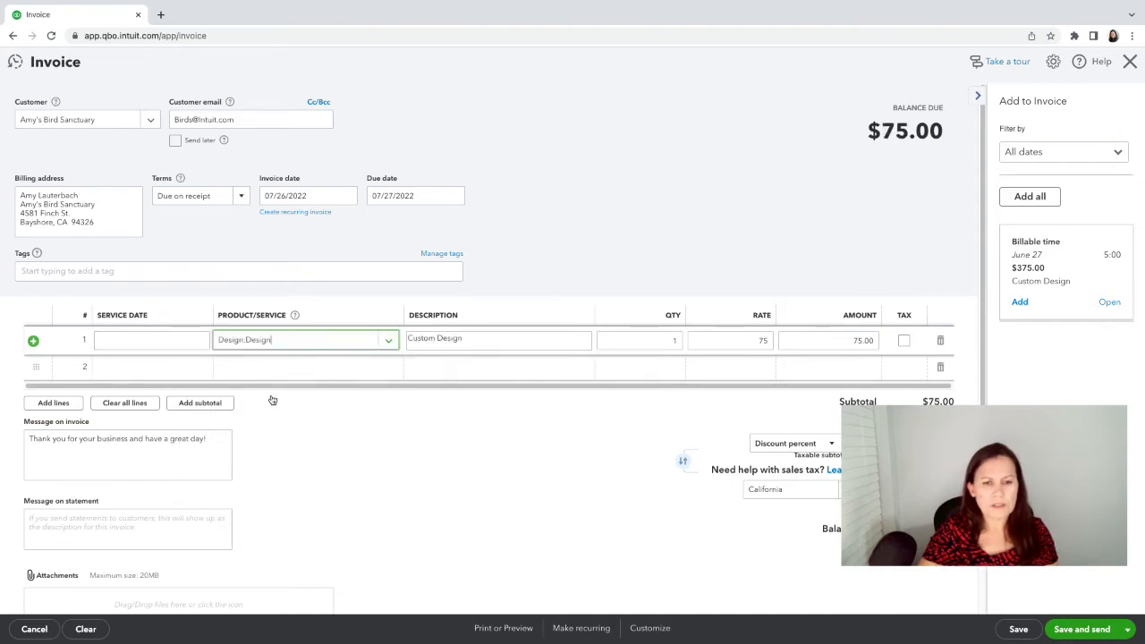
scroll(690, 537, down, 1)
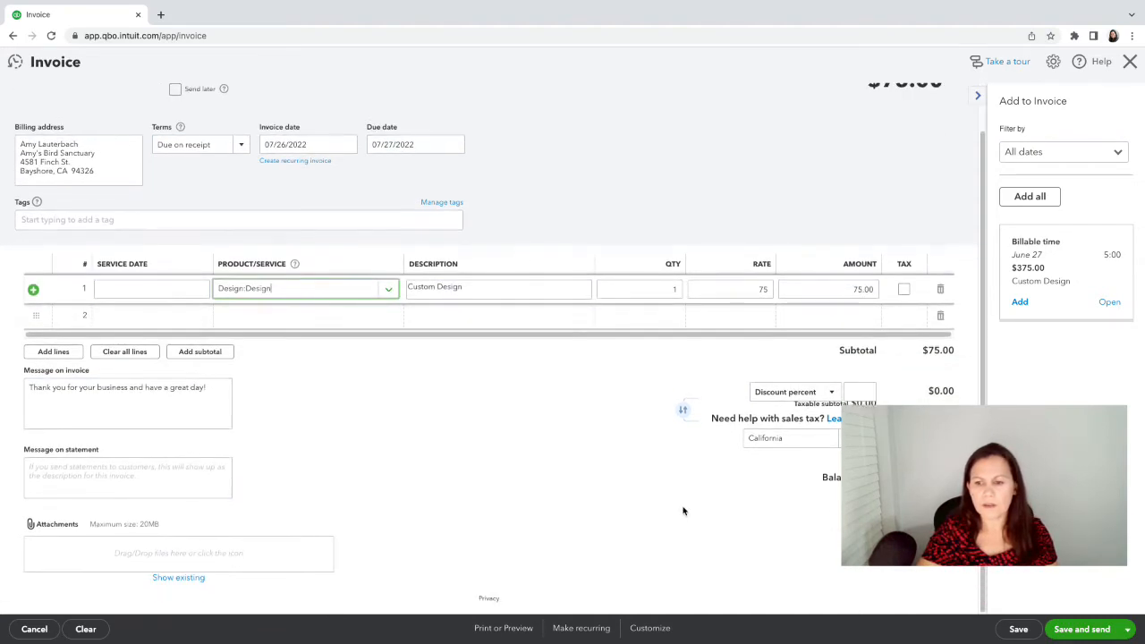
Start a new form style for invoices, leaving the current invoice without saving
scroll(683, 511, up, 1)
click(649, 628)
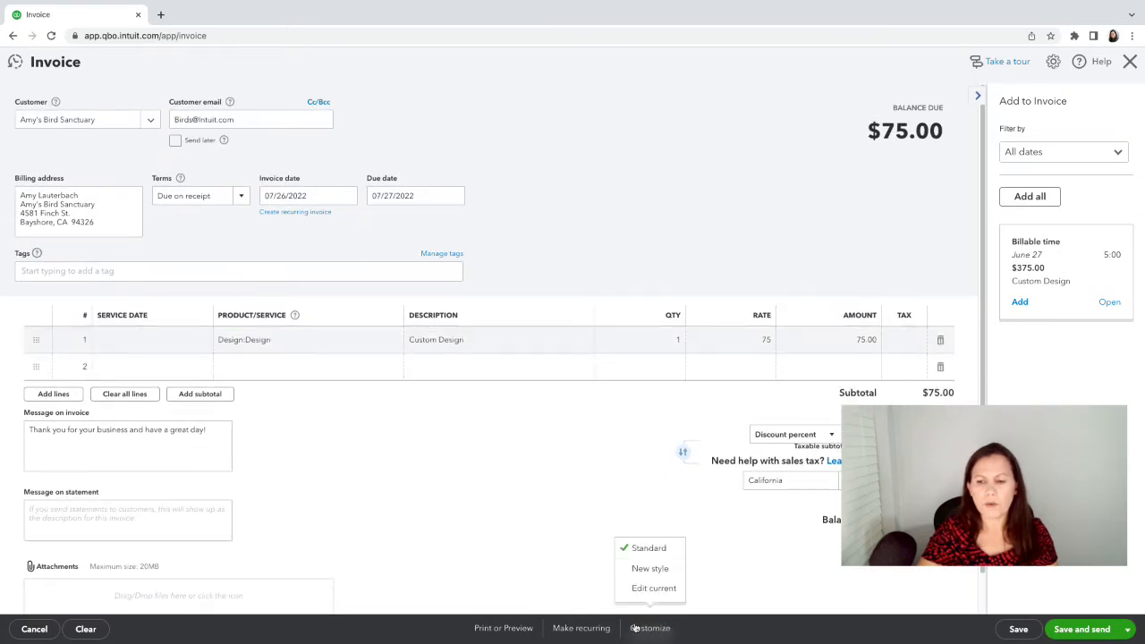
click(652, 570)
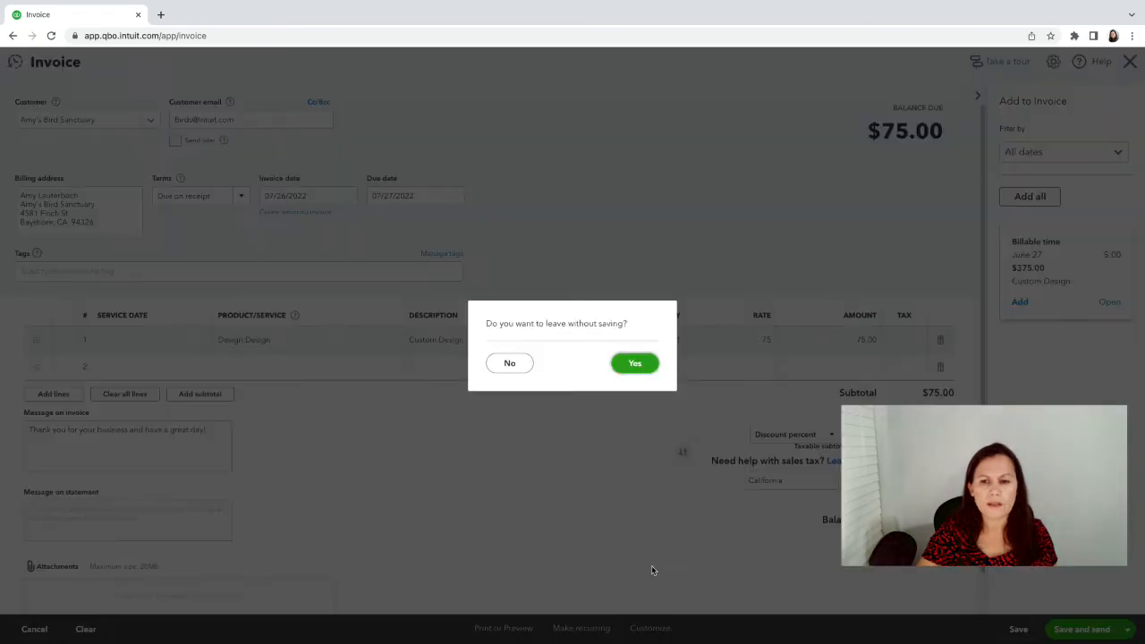
click(636, 364)
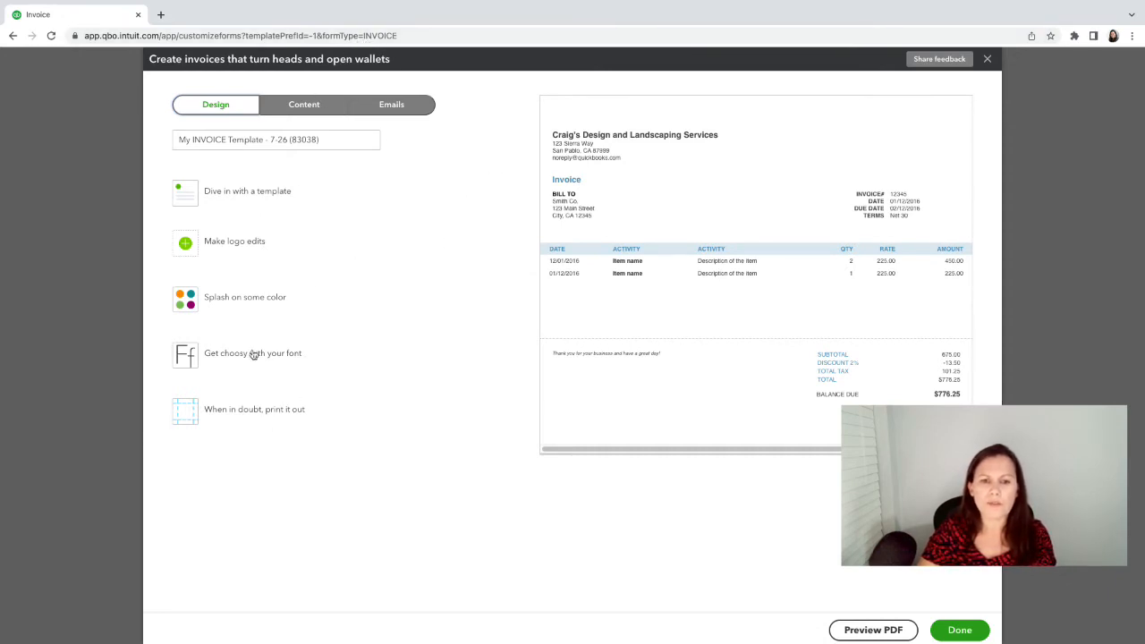
Examine the new style's header content options and its email settings
click(313, 111)
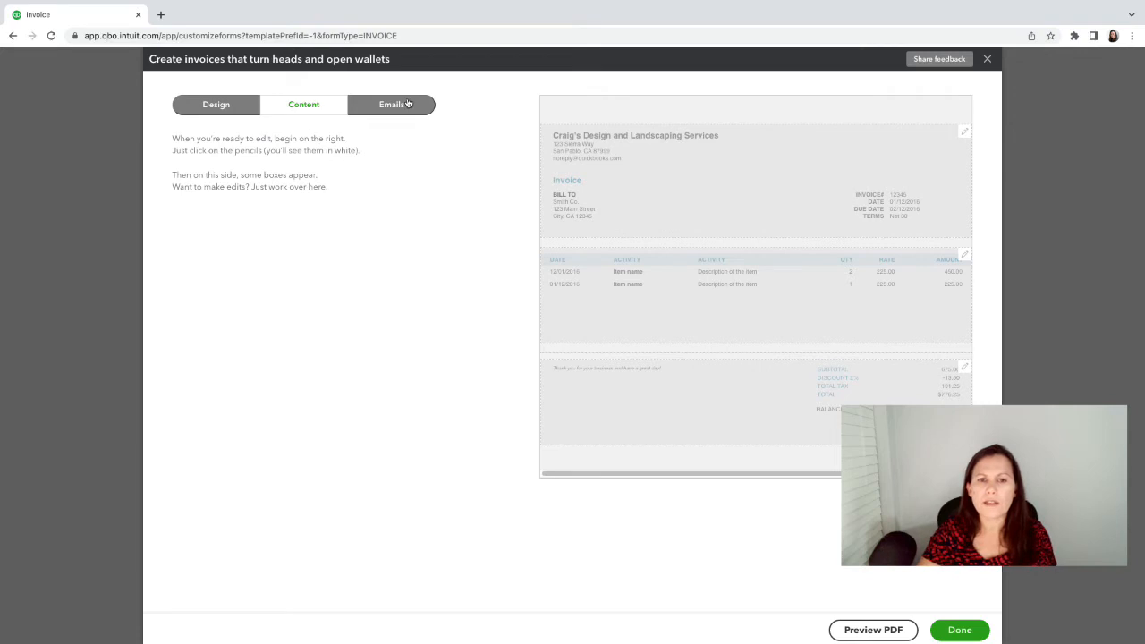
click(966, 136)
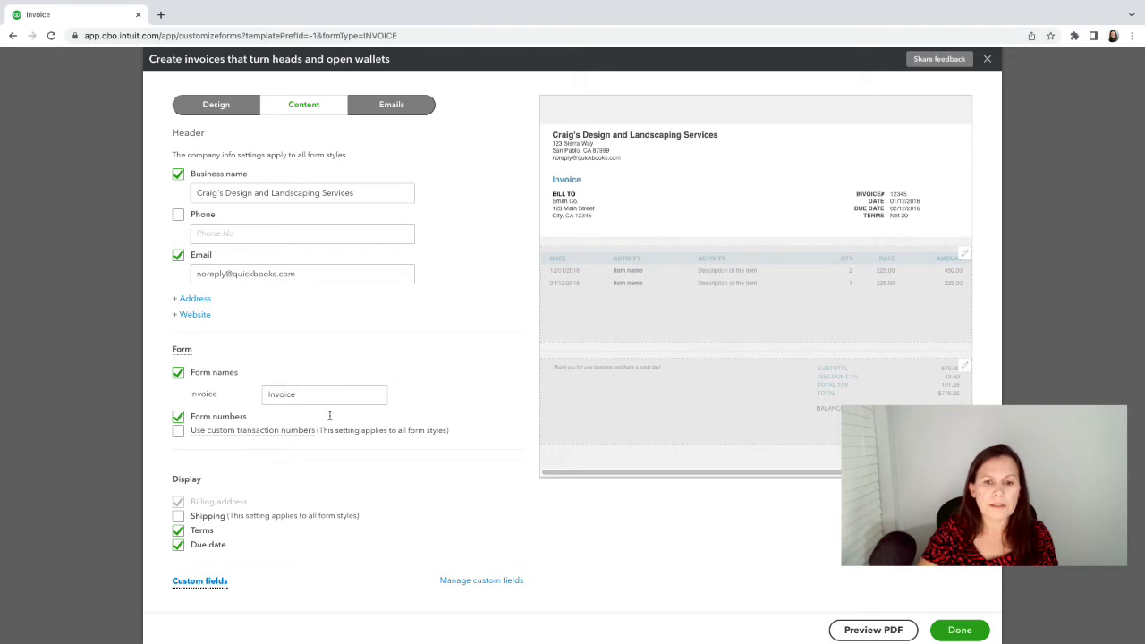
click(402, 115)
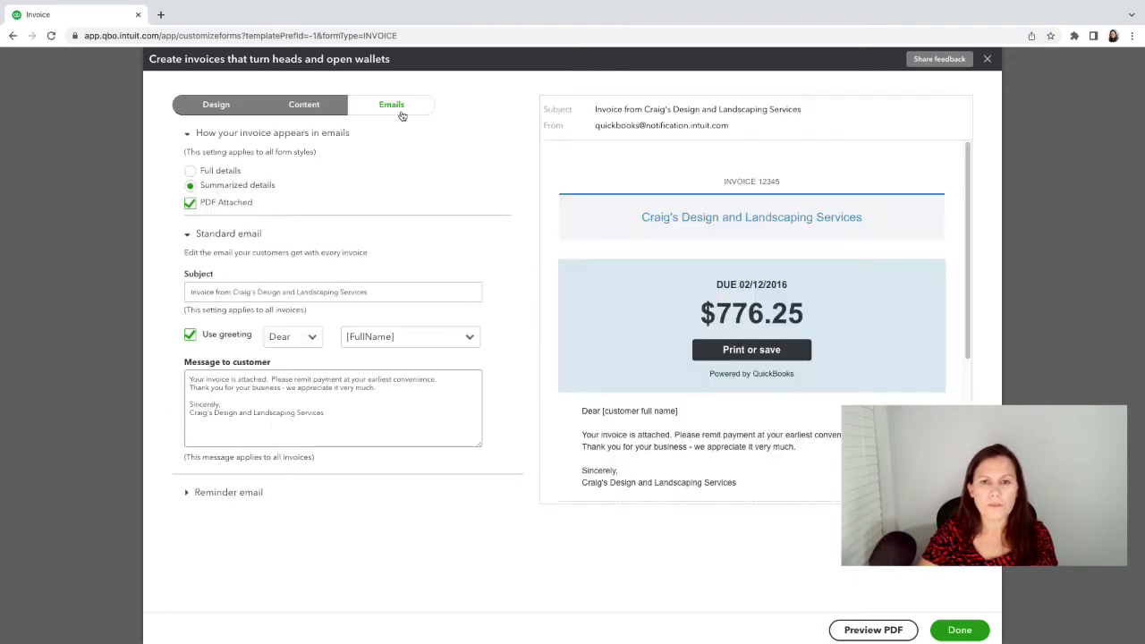
click(304, 106)
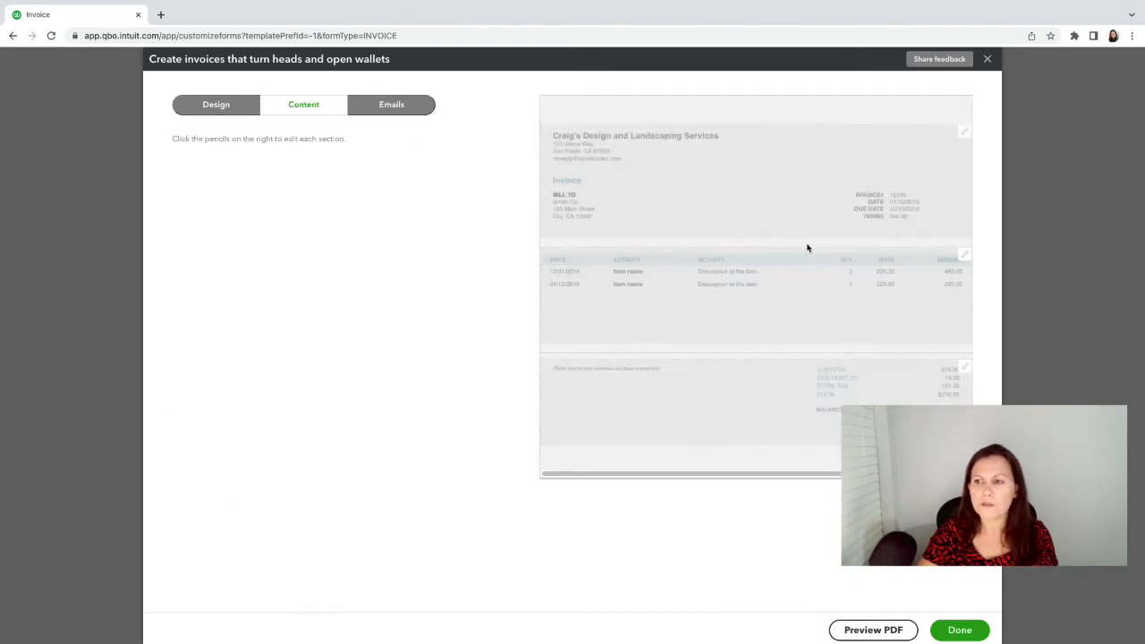
click(963, 136)
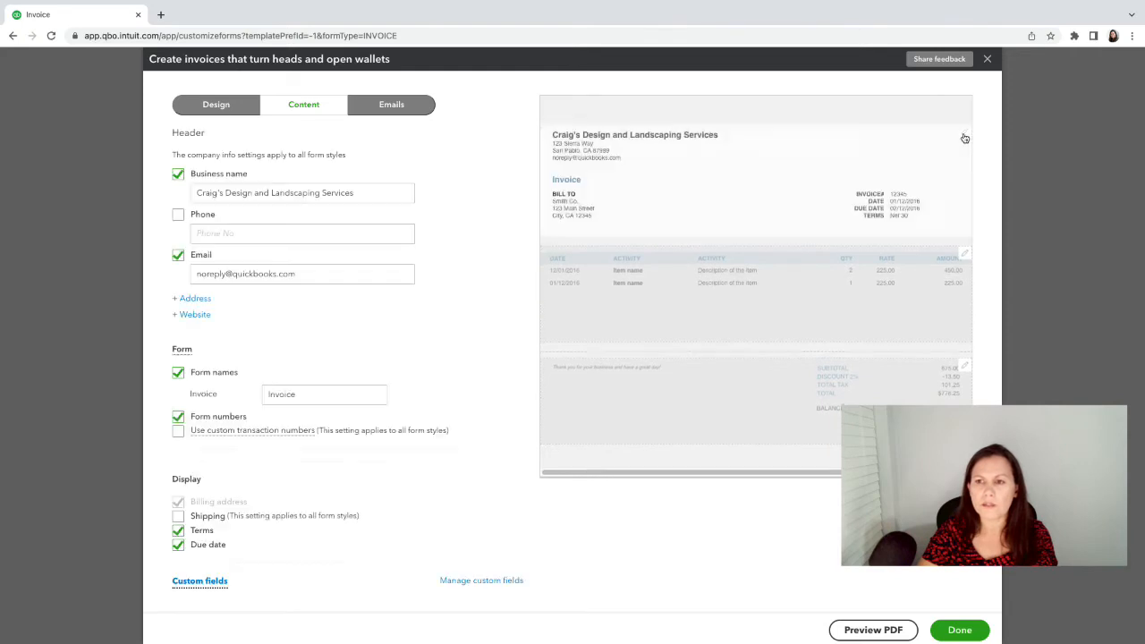
Try including the description within the Product/Service column of the activity table, and restore the separate Description column
click(965, 257)
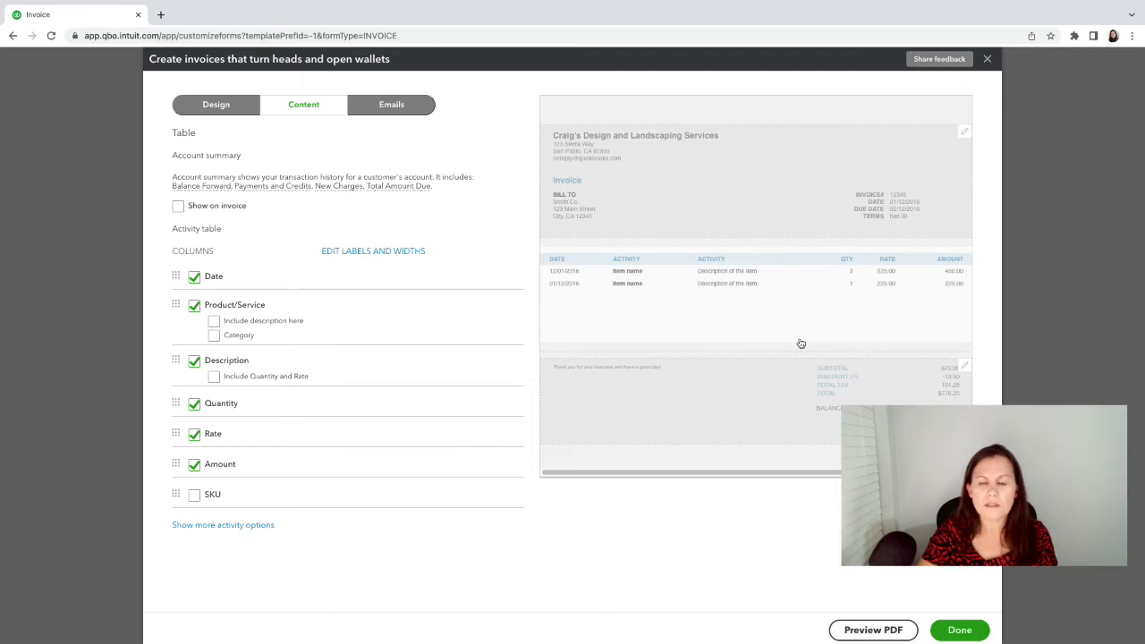
click(214, 322)
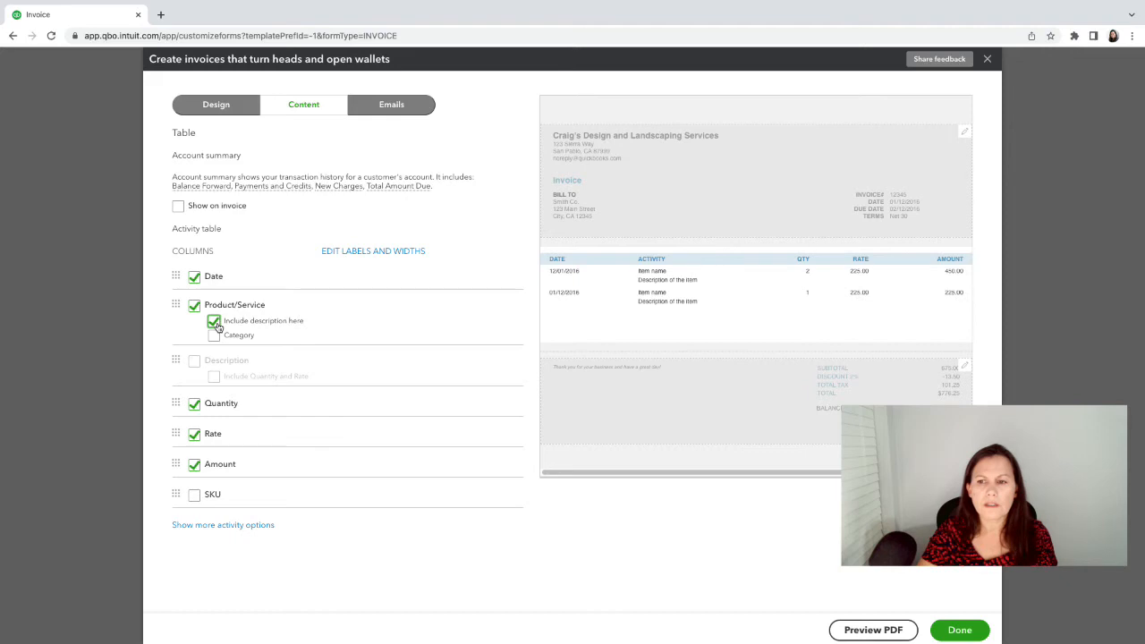
click(215, 324)
click(216, 324)
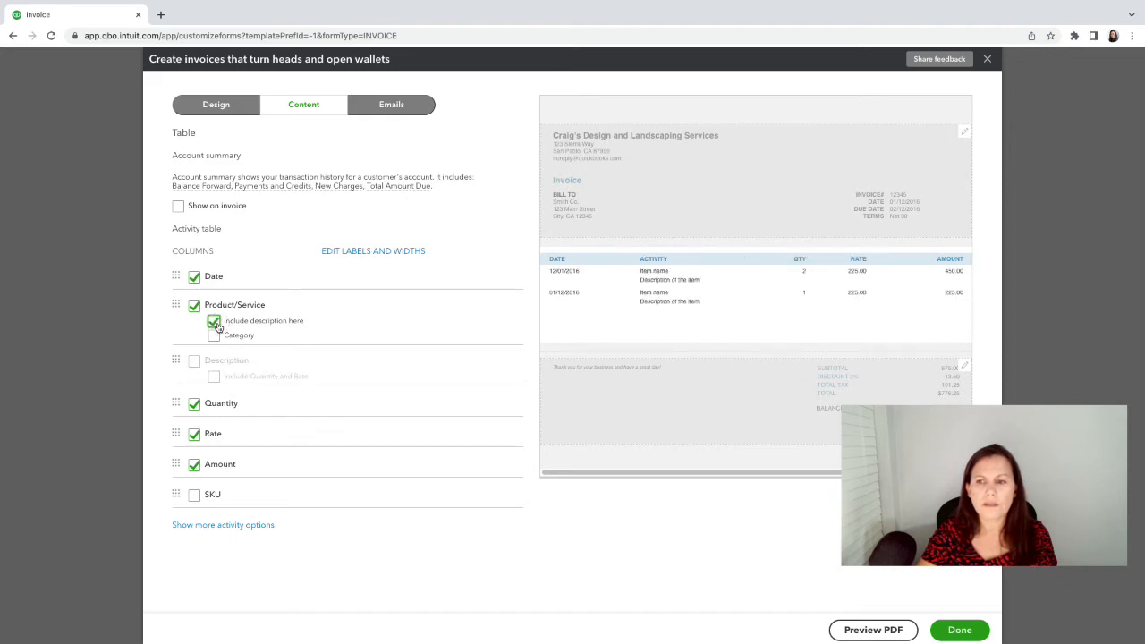
click(215, 323)
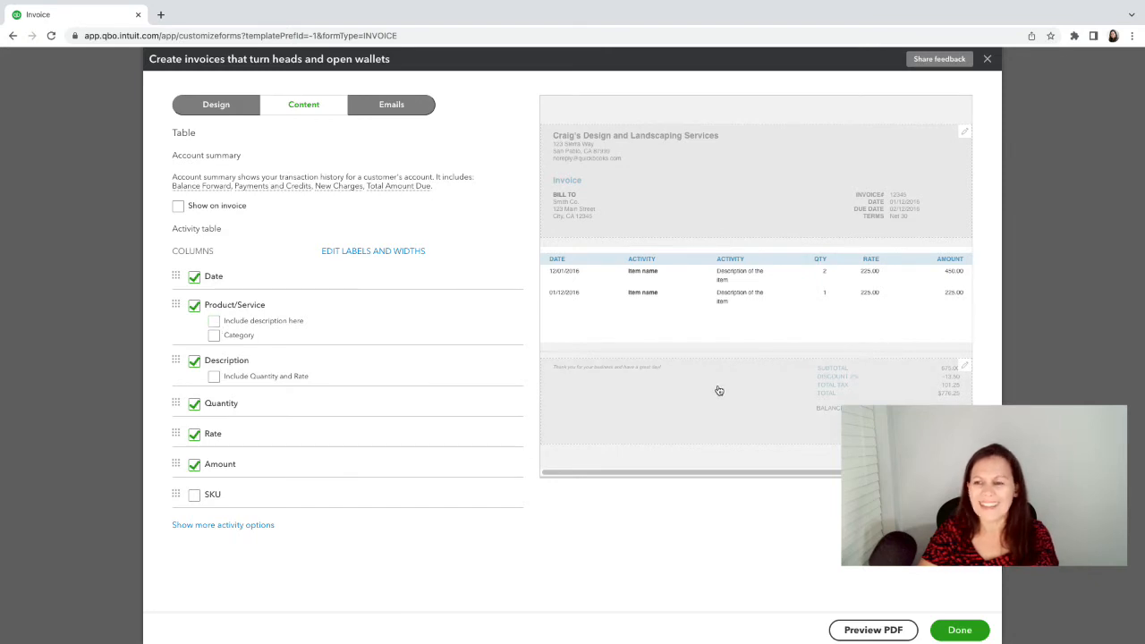
Review the footer message, footer text and email settings of the new invoice style, and finish the customization
click(966, 374)
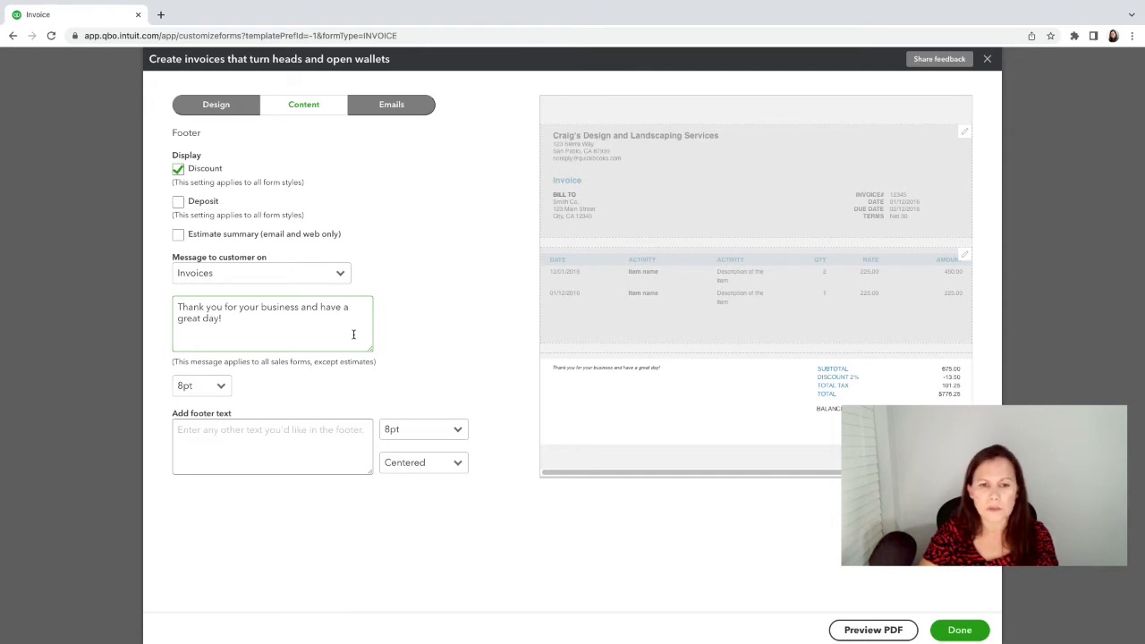
click(341, 447)
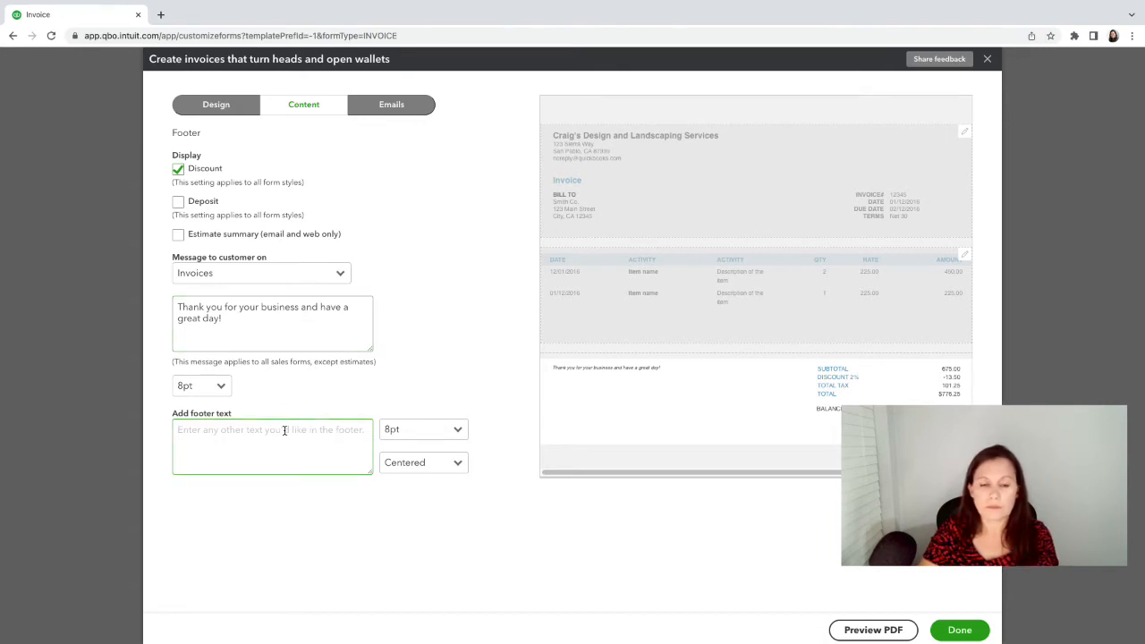
click(414, 107)
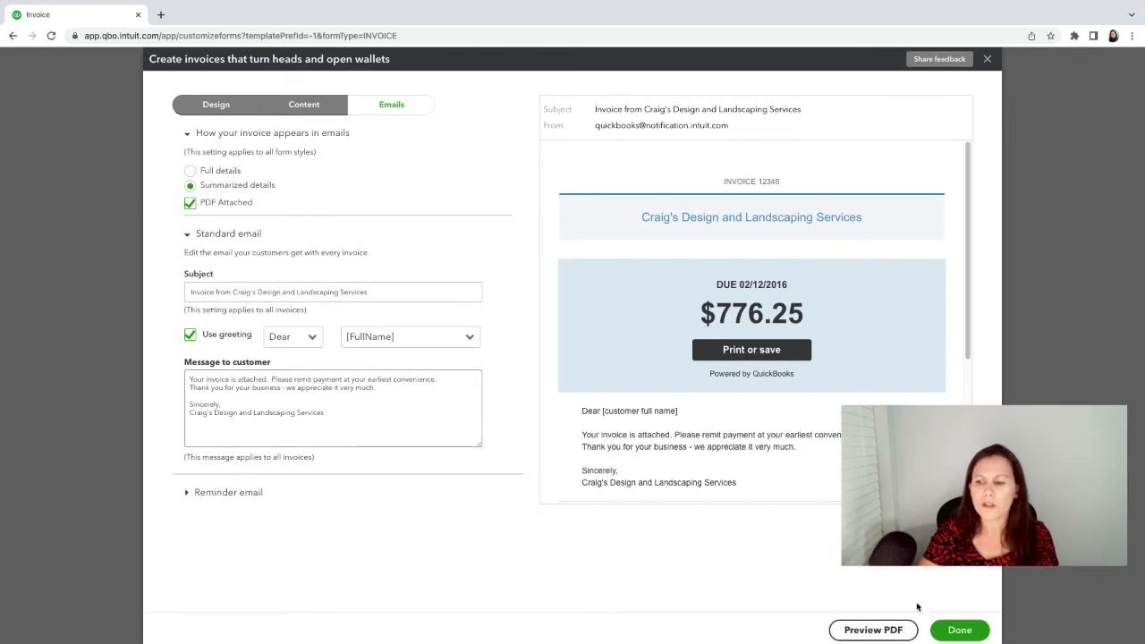
click(956, 631)
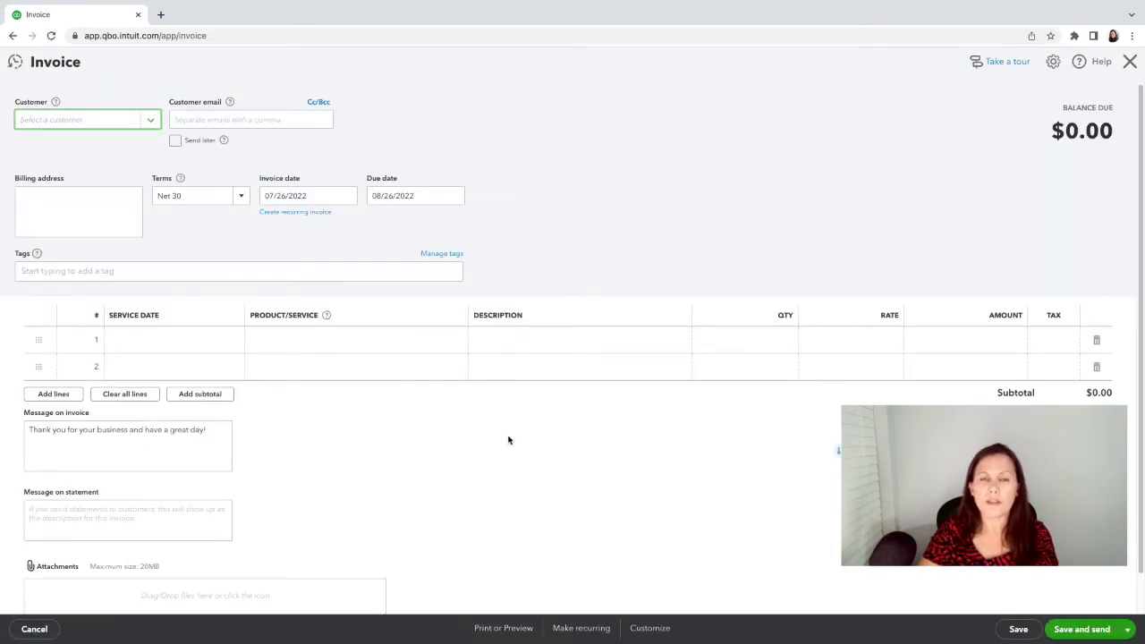
Select Amy's Bird Sanctuary as the customer of the blank invoice and add the June 27 Custom Design billable time
click(150, 119)
click(96, 171)
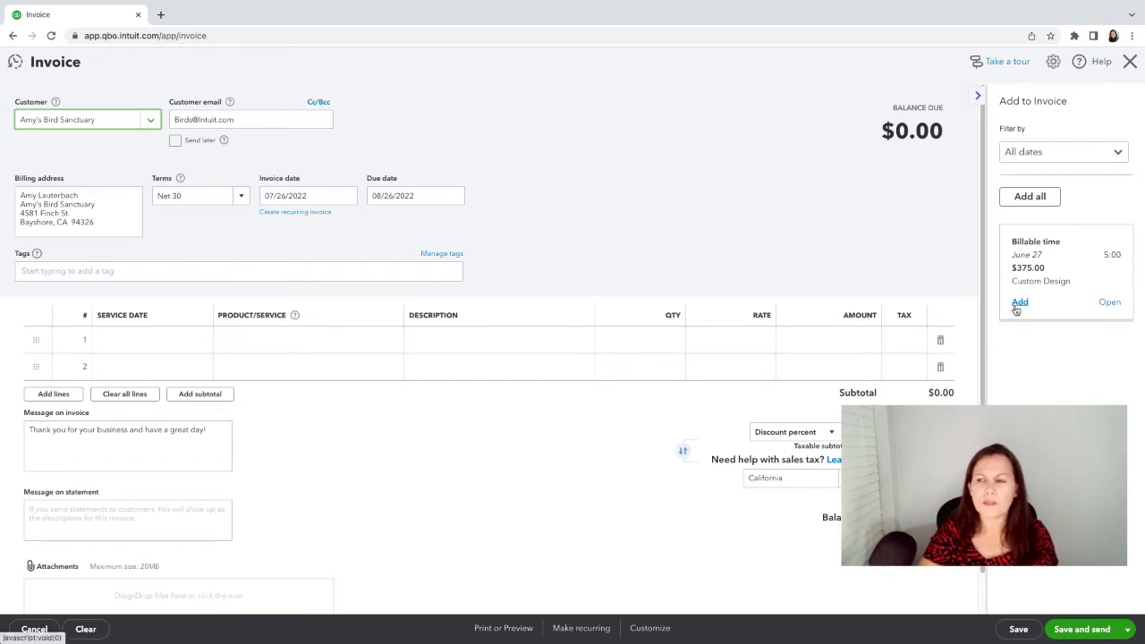
click(1017, 307)
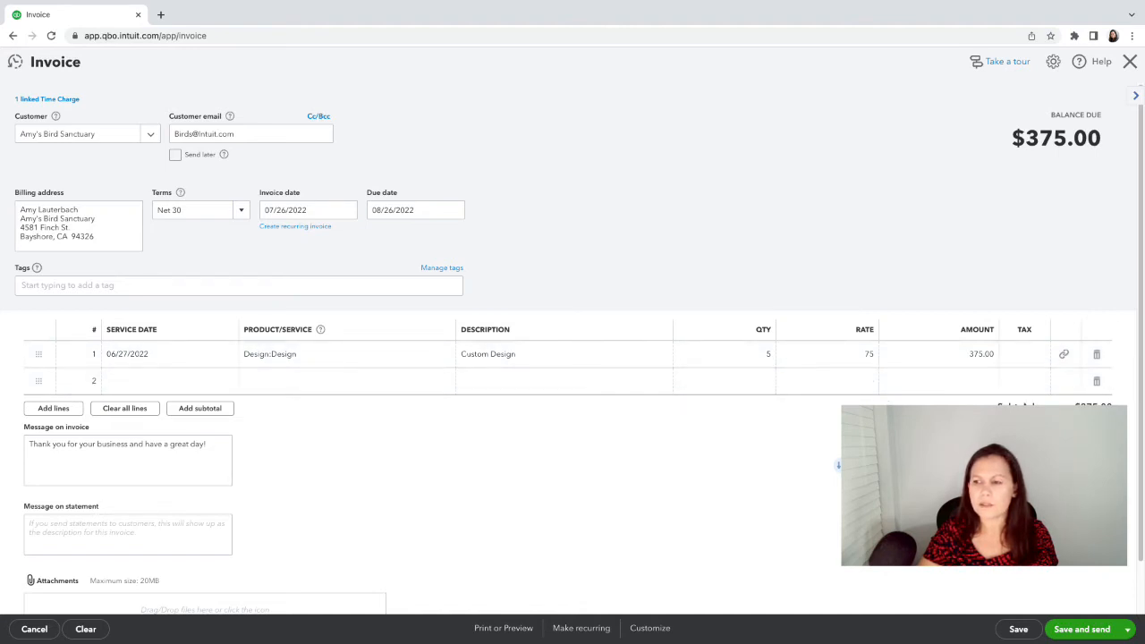
Set the invoice terms to Due on receipt, and save and email the invoice to the customer
scroll(1024, 397, down, 1)
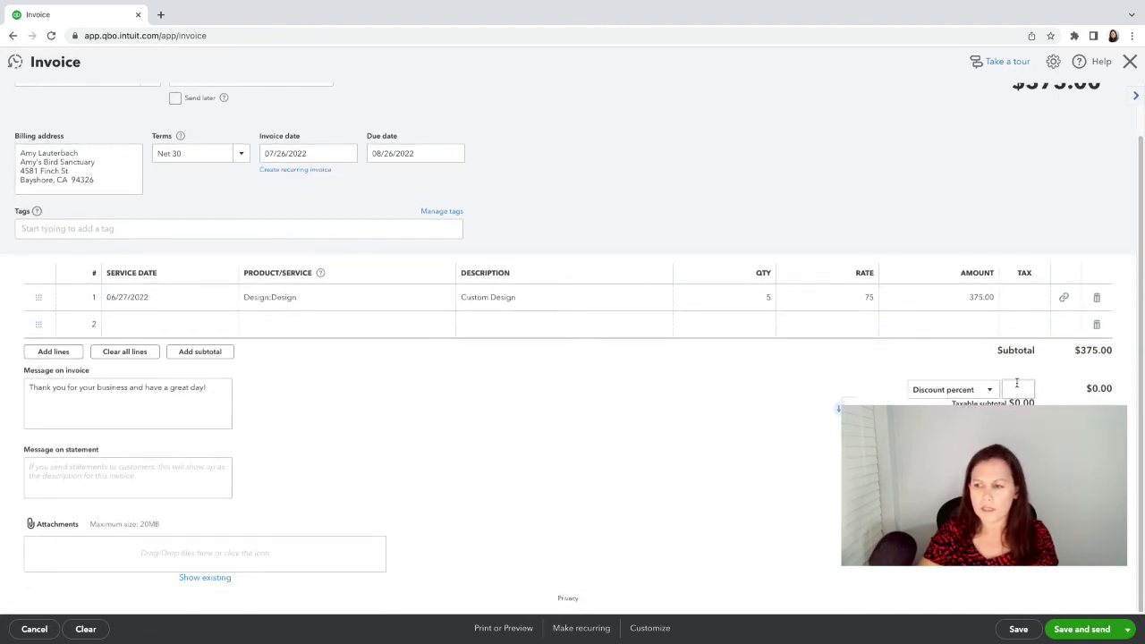
scroll(1016, 383, up, 1)
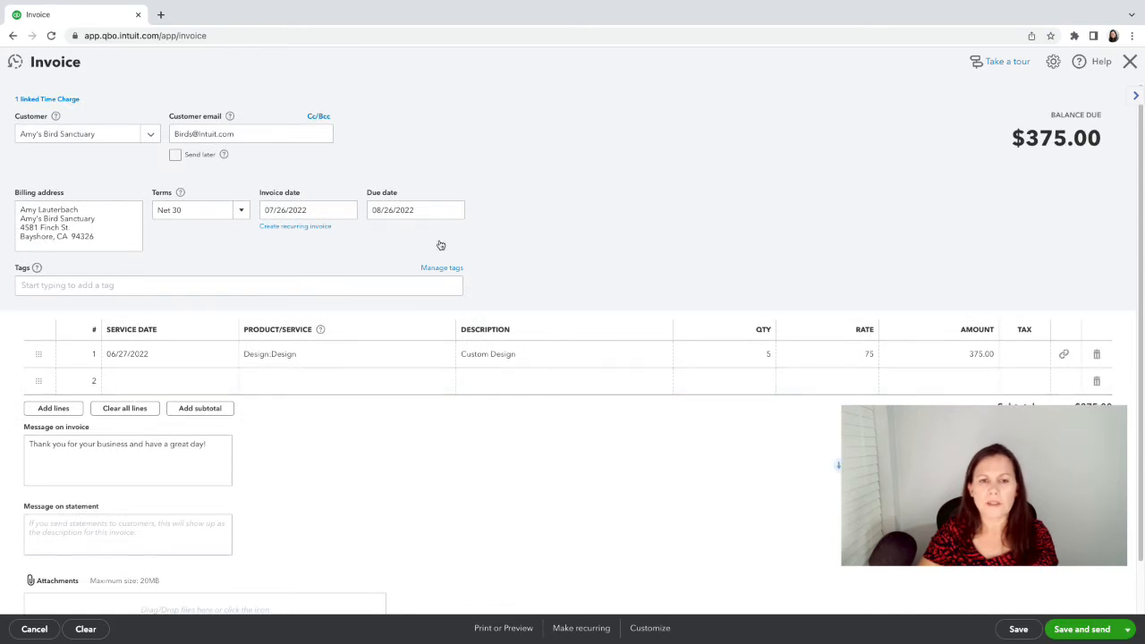
click(241, 213)
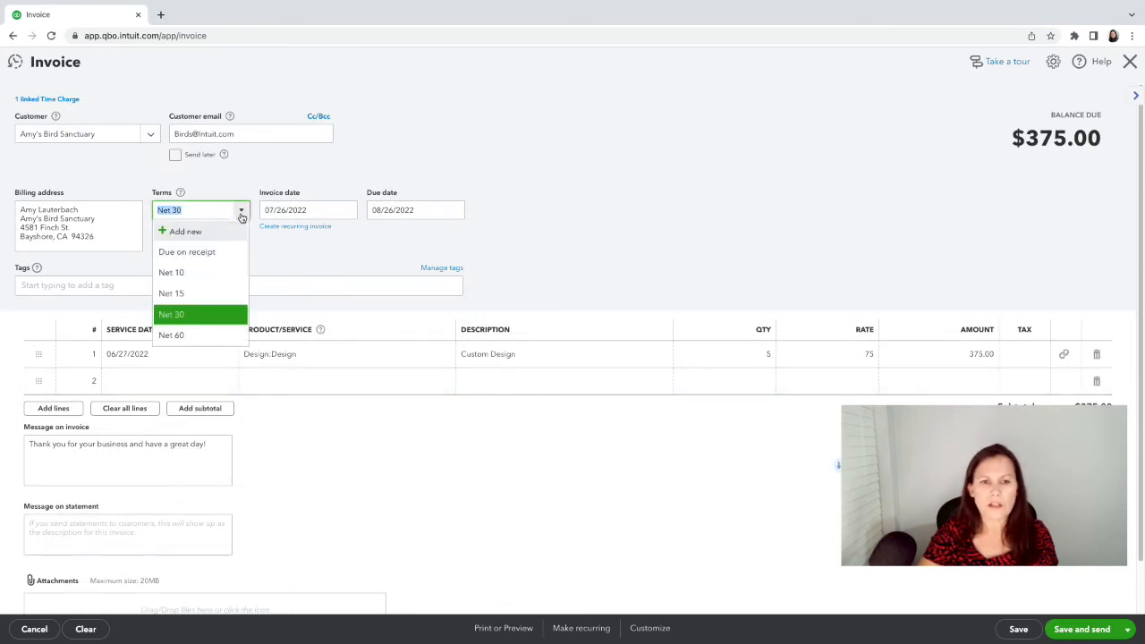
click(199, 252)
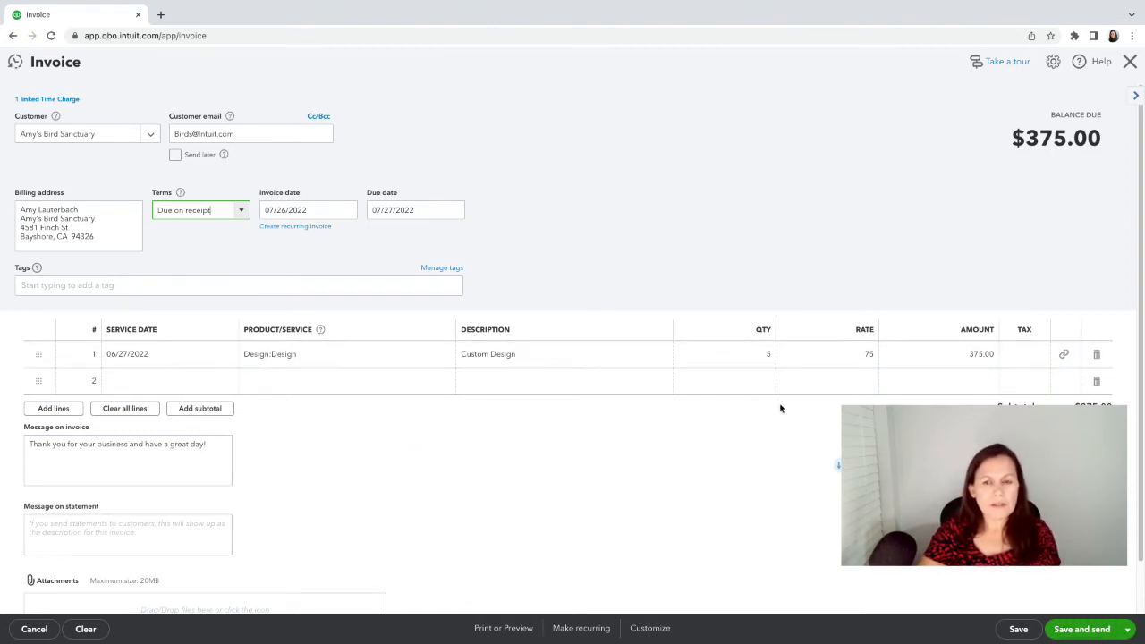
click(1098, 630)
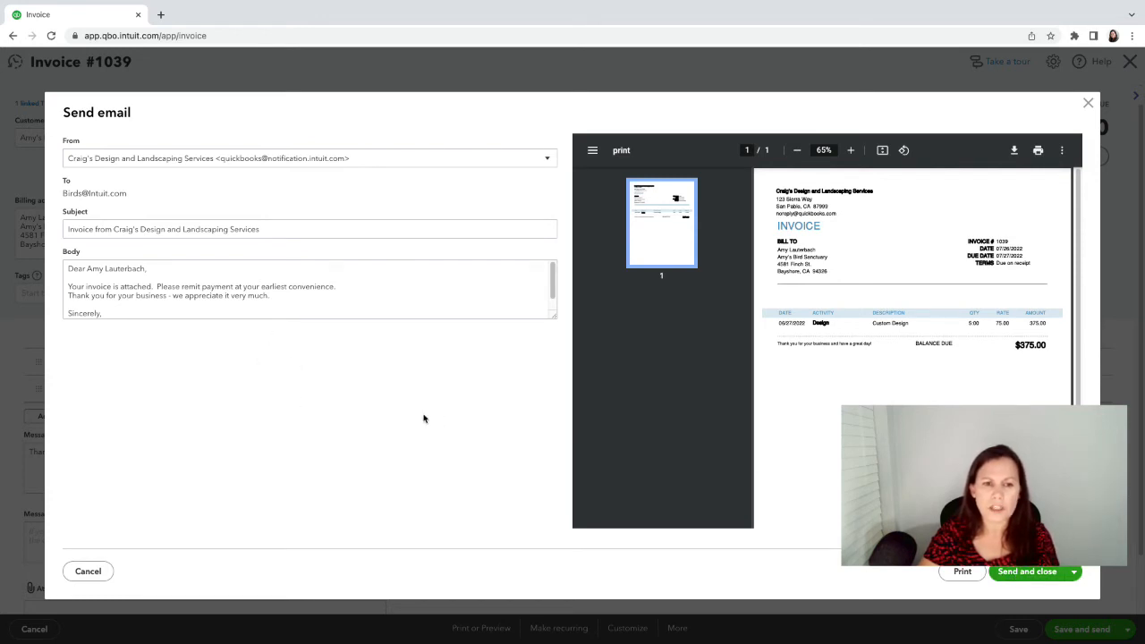
click(1017, 573)
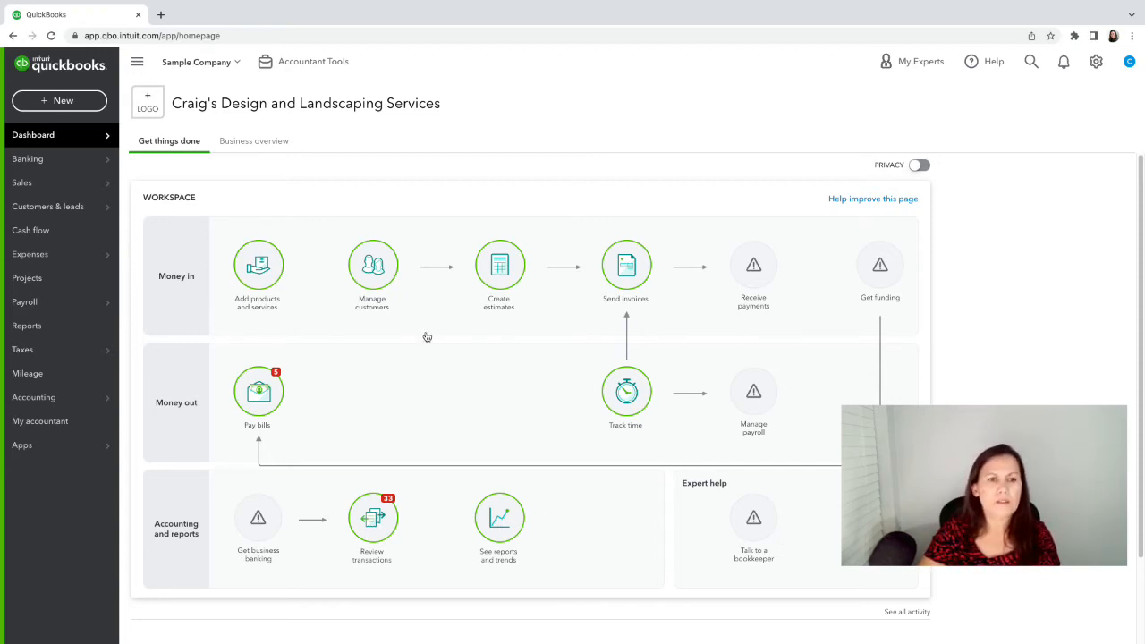
Open the sales invoices list, sort it by newest date and check the actions available for the $375.00 Amy's Bird Sanctuary invoice
mouse_move(52, 175)
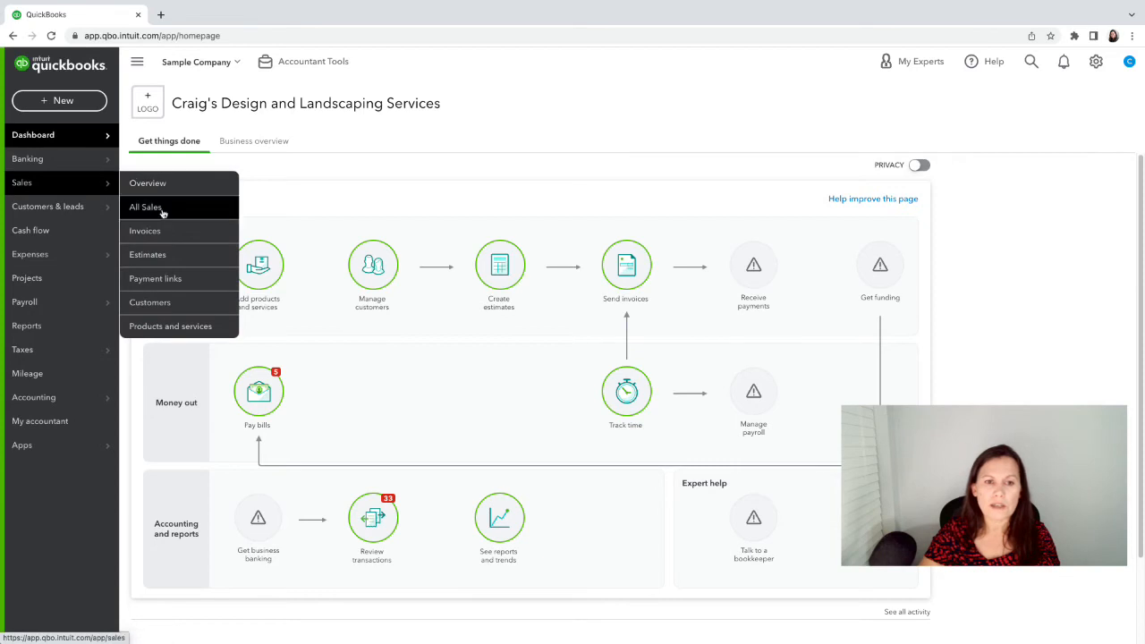
click(161, 232)
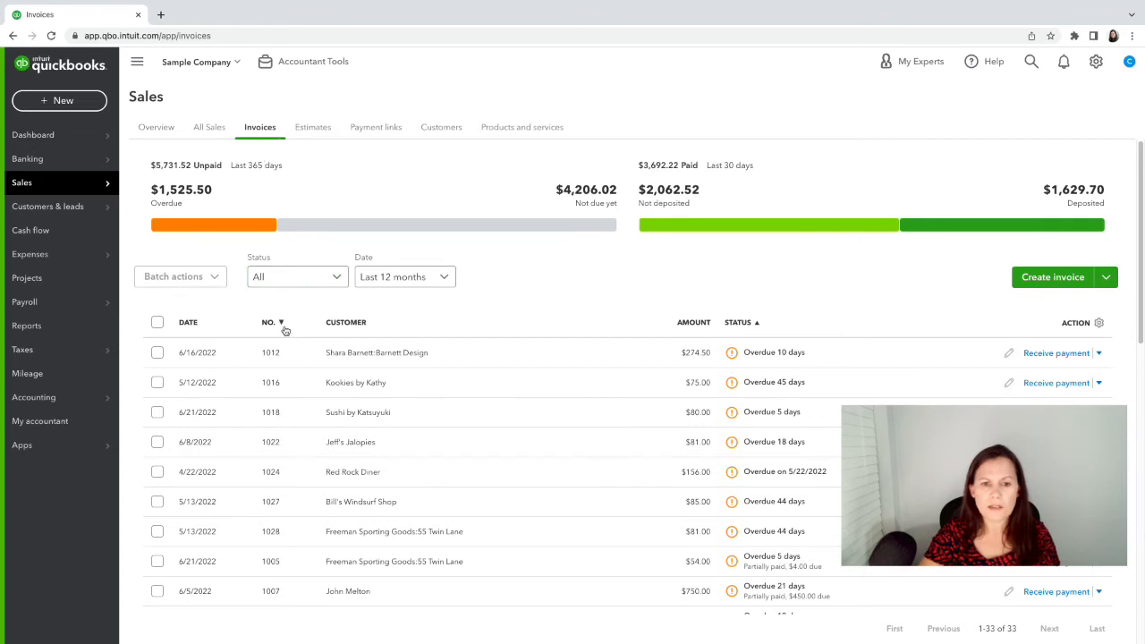
click(204, 326)
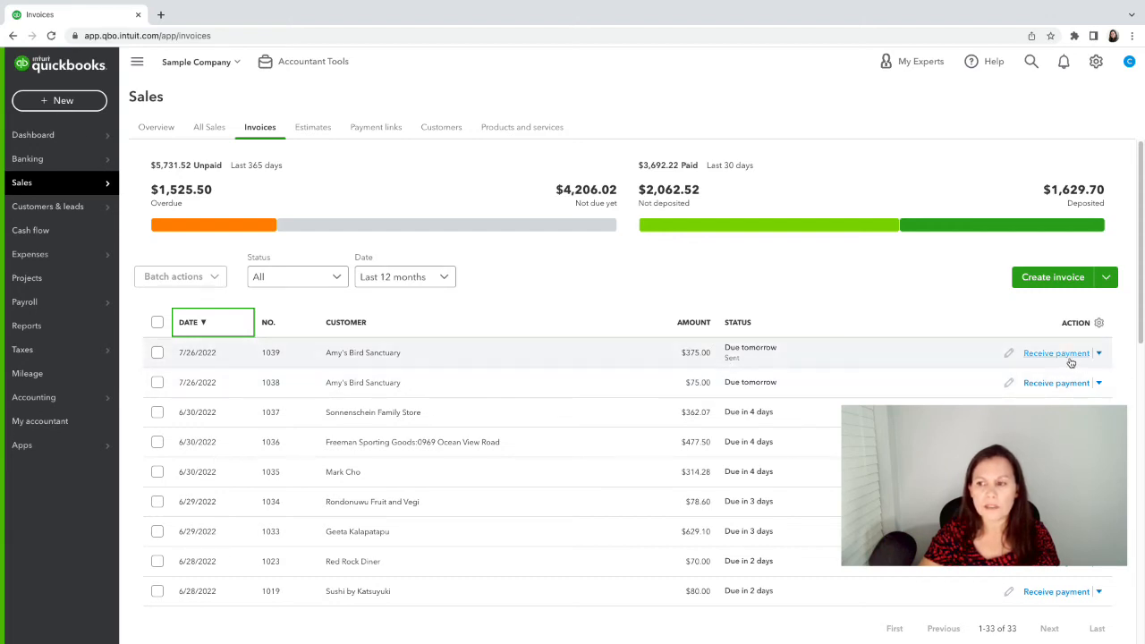
click(1101, 354)
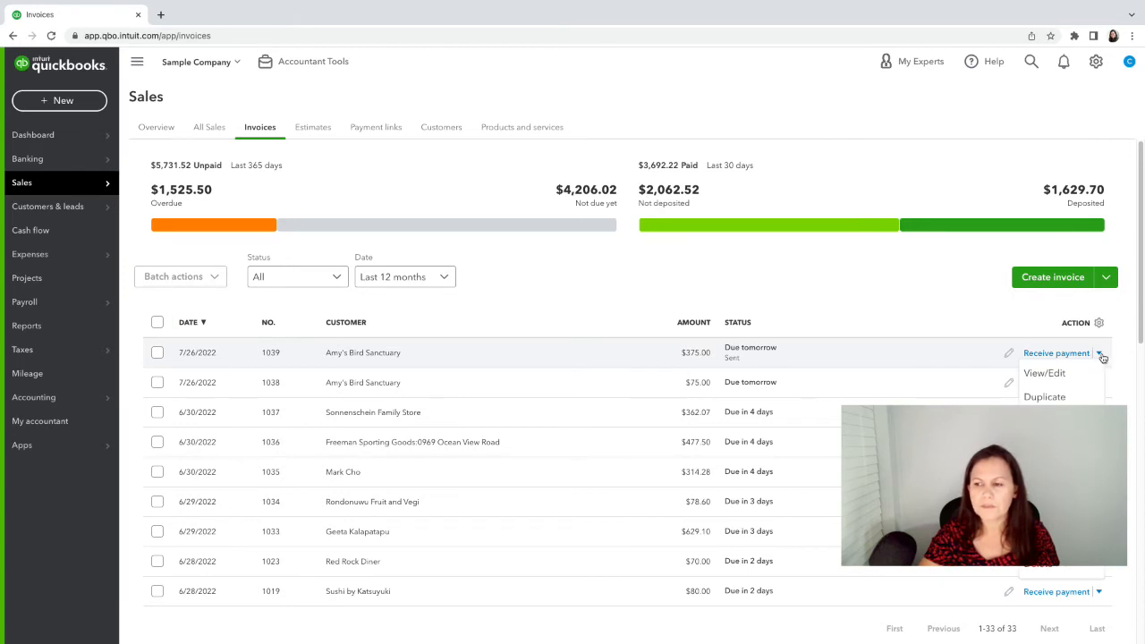
click(1101, 354)
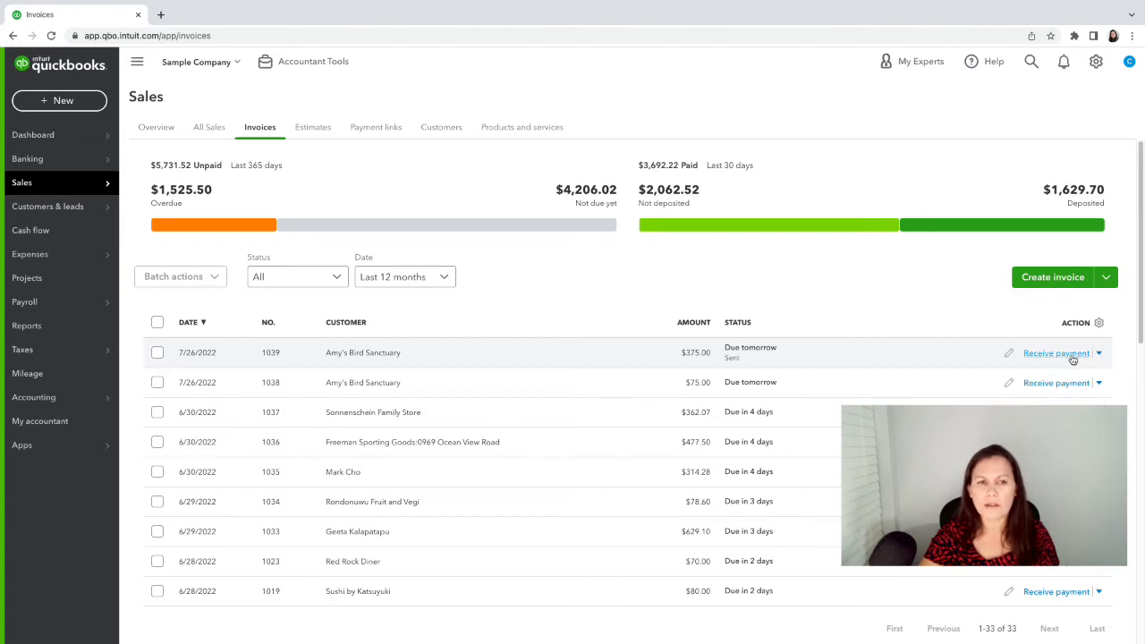
Record and save a received payment from Amy's Bird Sanctuary against its outstanding $375.00 invoice
click(48, 102)
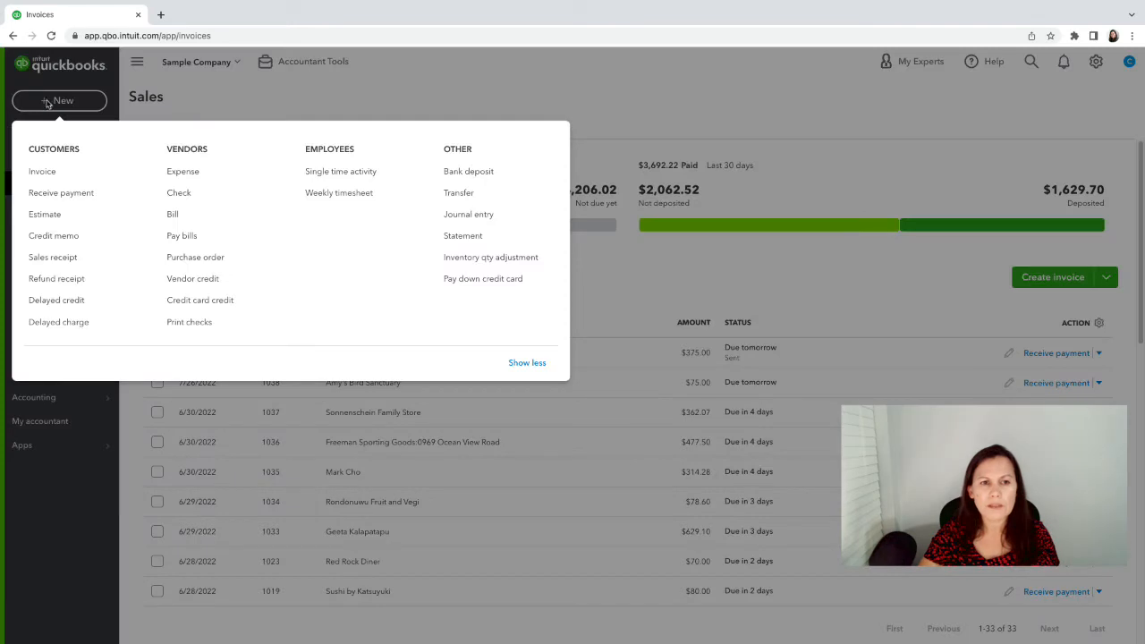
click(42, 196)
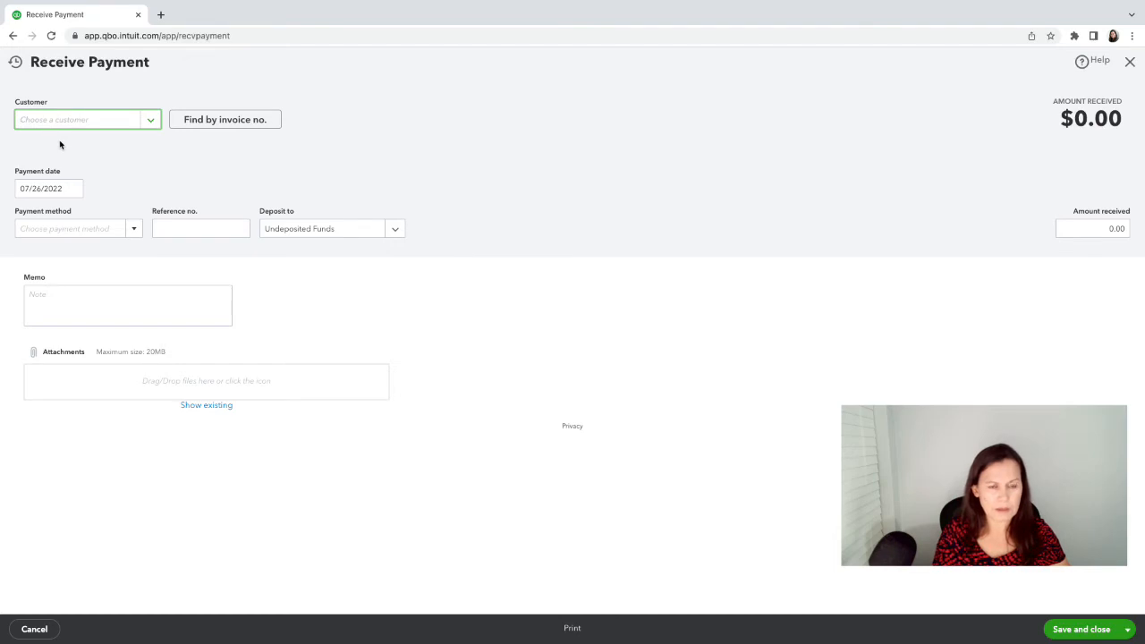
click(148, 122)
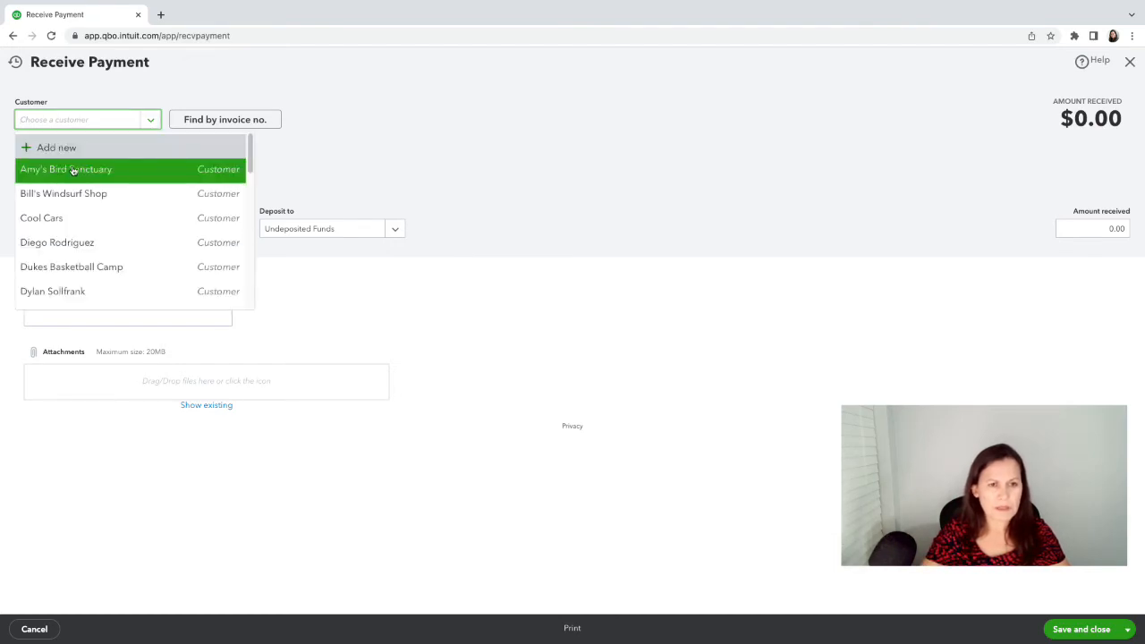
click(72, 170)
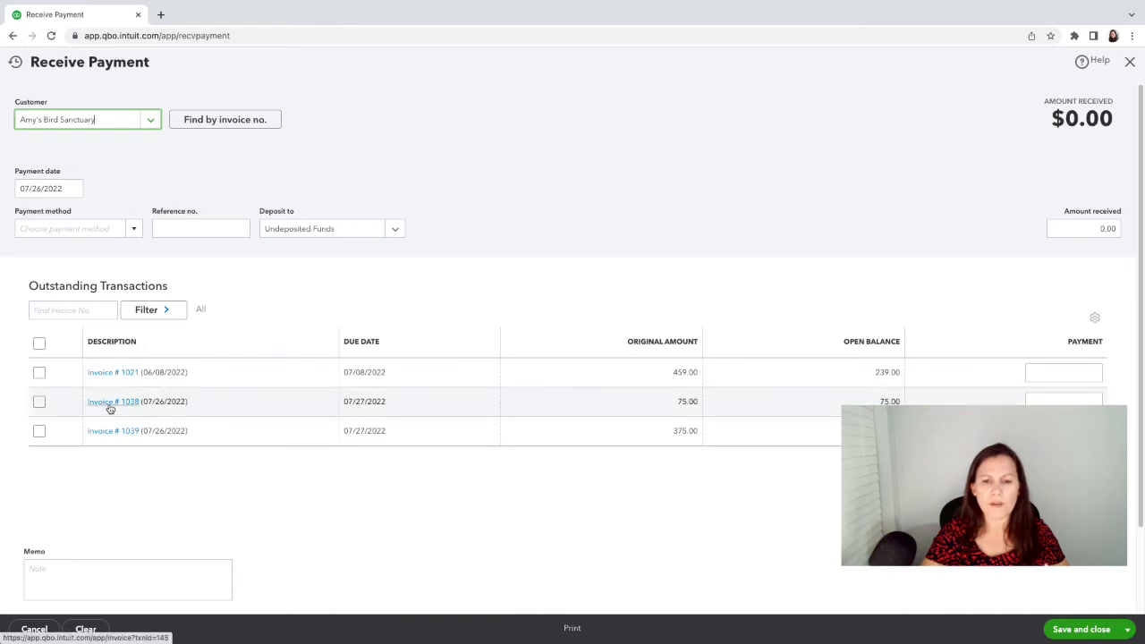
click(38, 432)
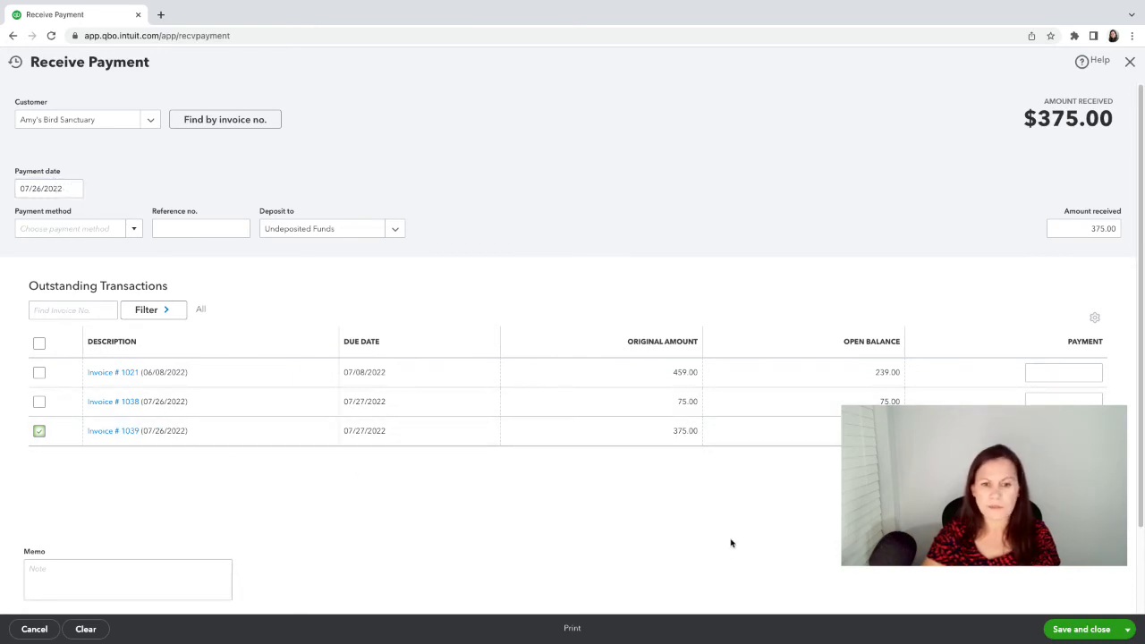
click(1100, 630)
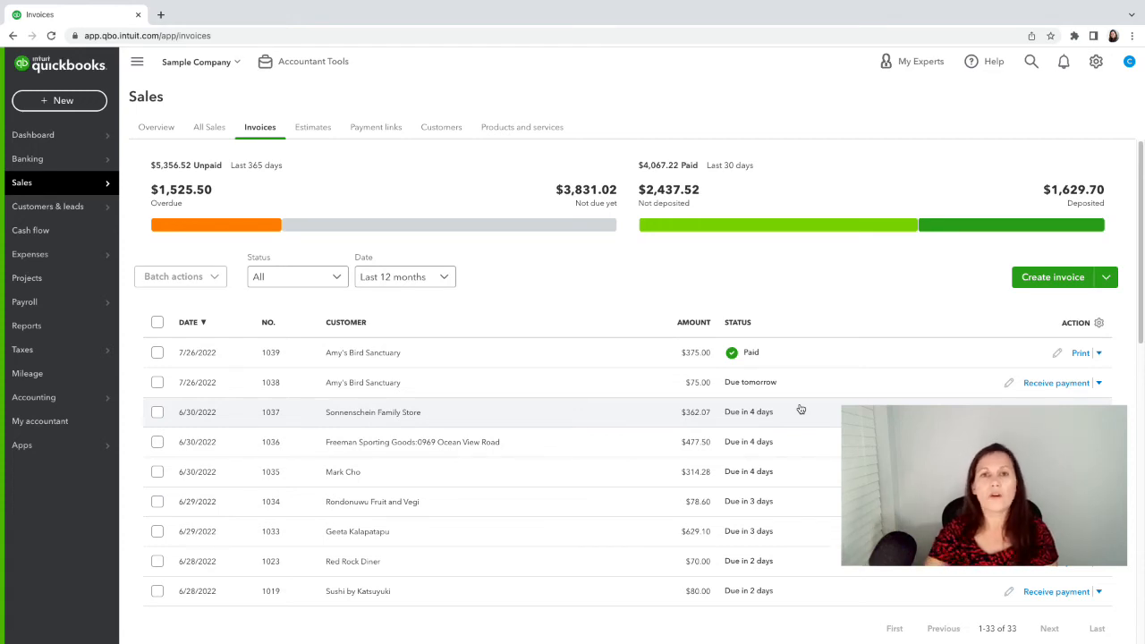
Start a new bank deposit and include the Amy's Bird Sanctuary, Cool Cars and Freeman Sporting Goods payments
click(43, 104)
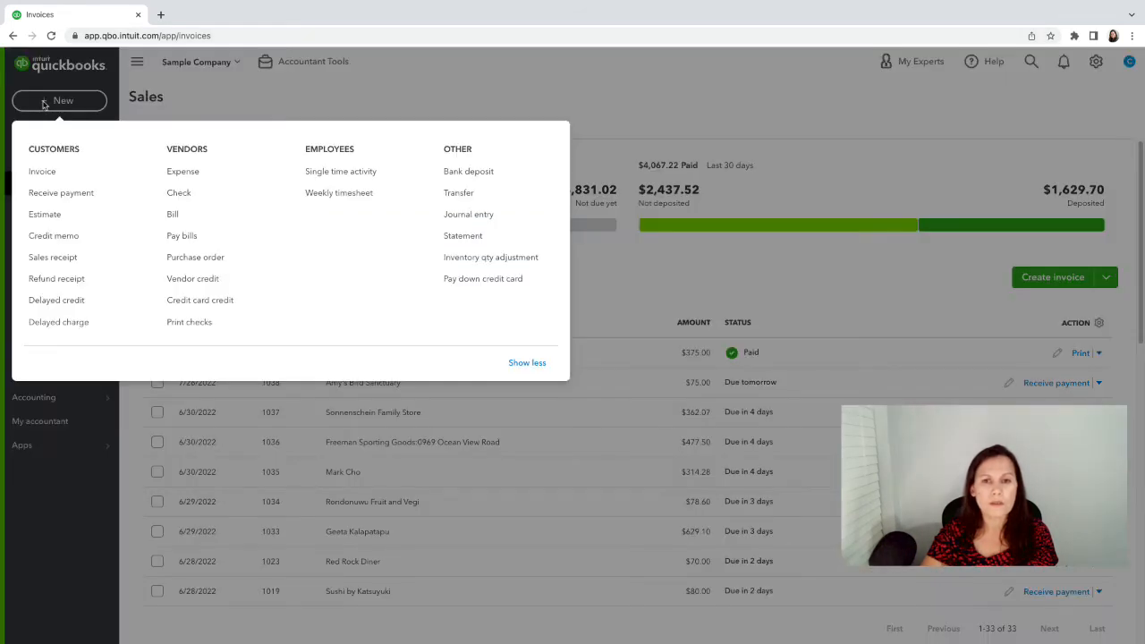
click(475, 176)
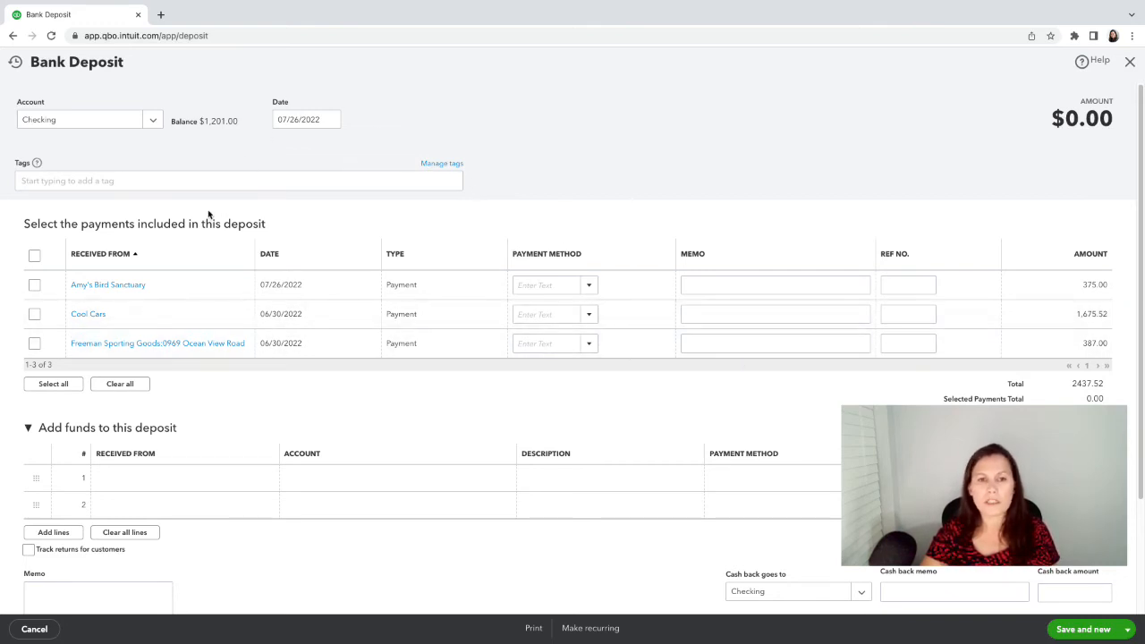
click(35, 286)
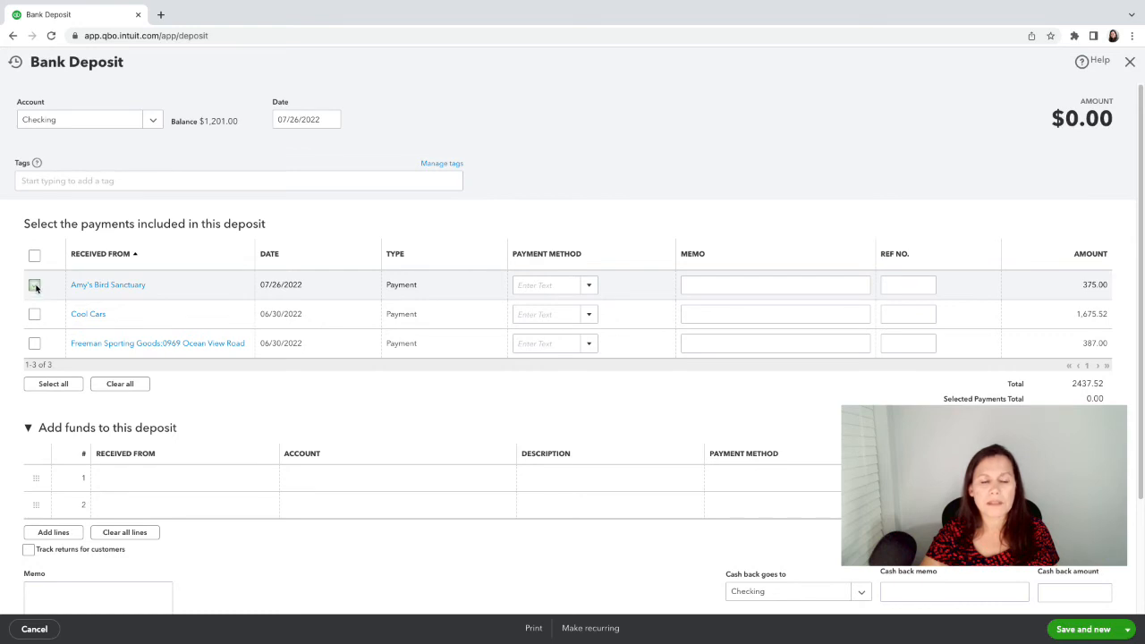
click(34, 314)
click(34, 344)
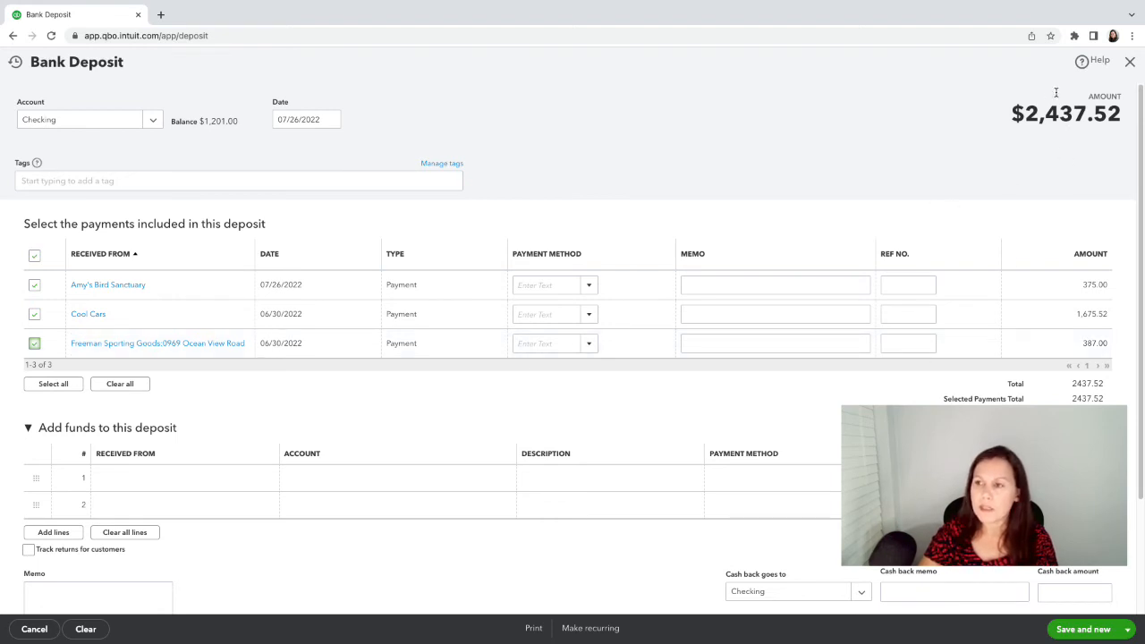
Review the deposit's total amount, its date and the bank accounts it can go to
drag(1056, 93, 1042, 178)
click(1071, 129)
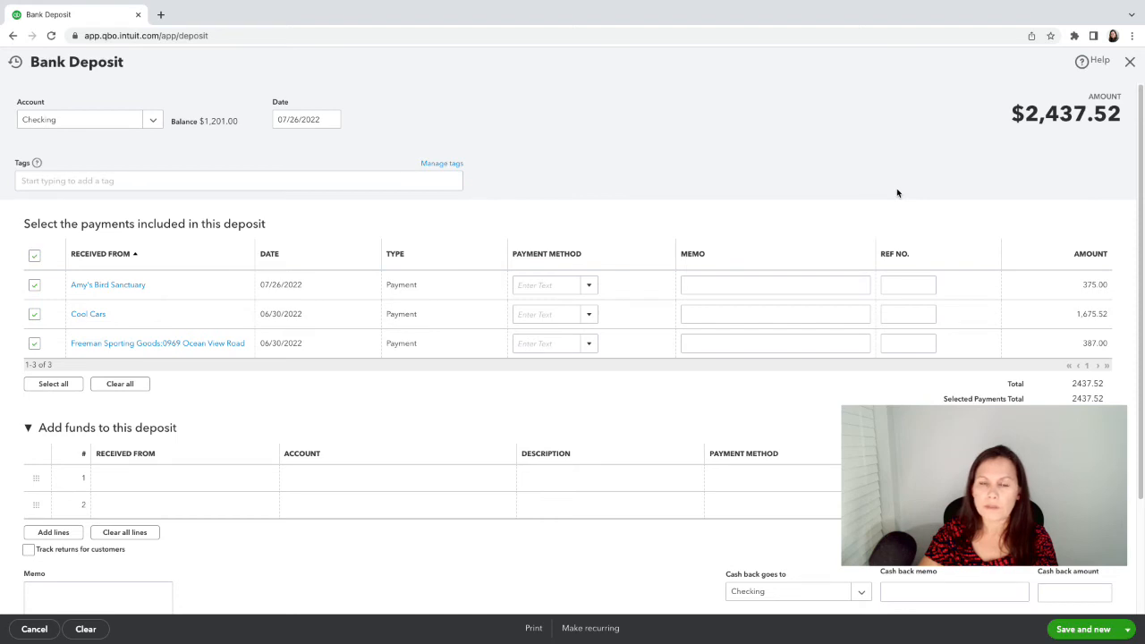
click(328, 121)
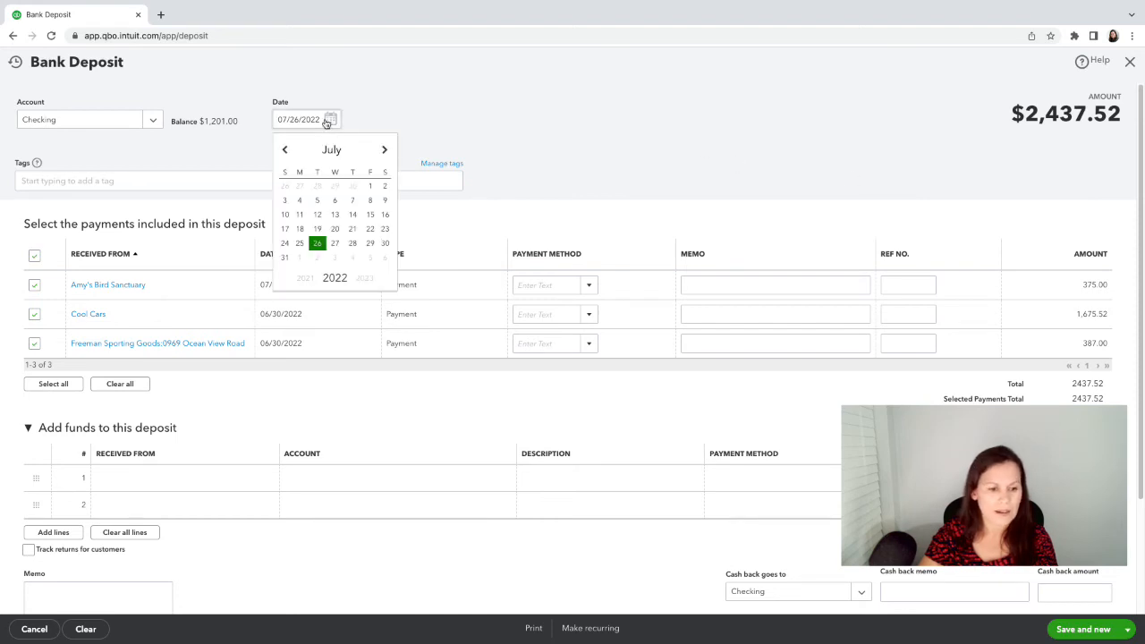
click(452, 109)
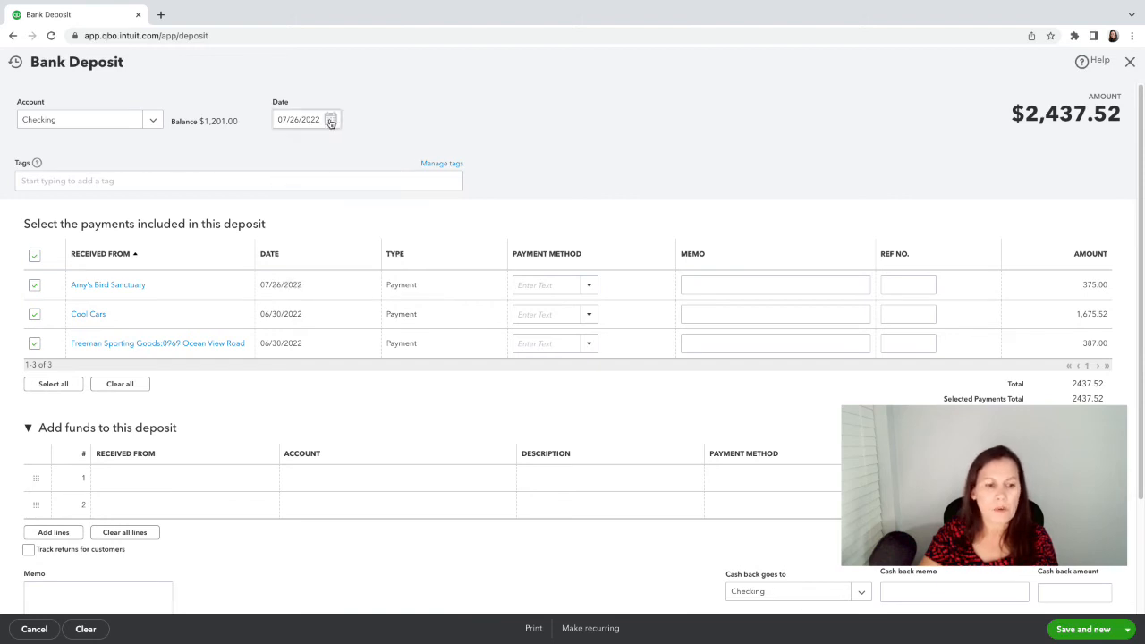
click(157, 121)
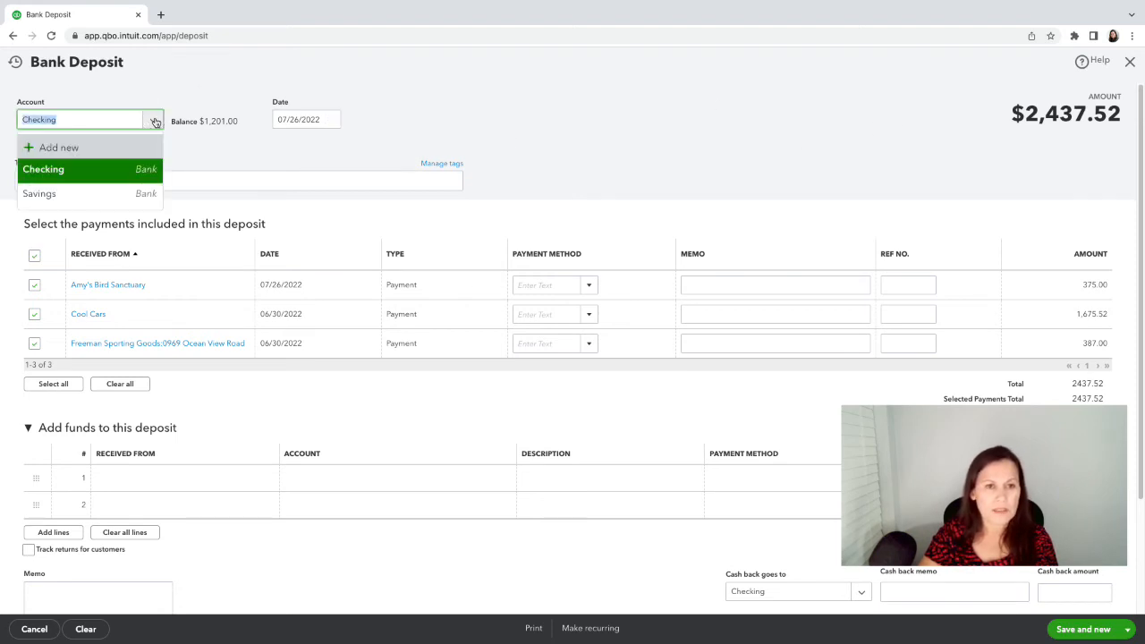
click(225, 104)
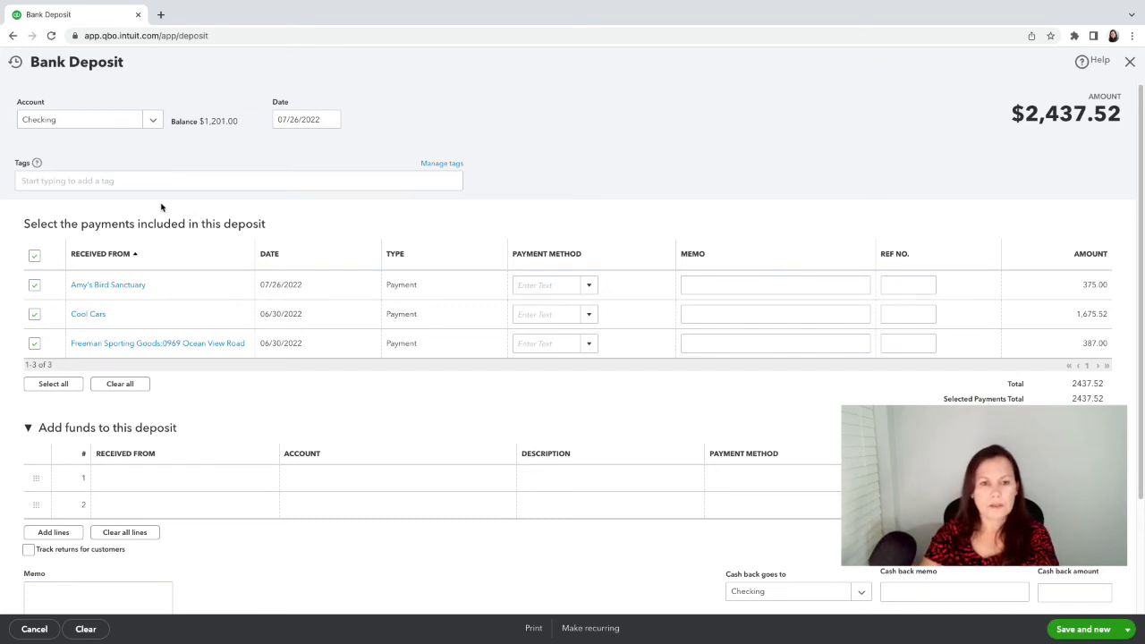
Save the bank deposit with only the Amy's Bird Sanctuary payment, and select the Cool Cars payment for a new deposit
click(34, 286)
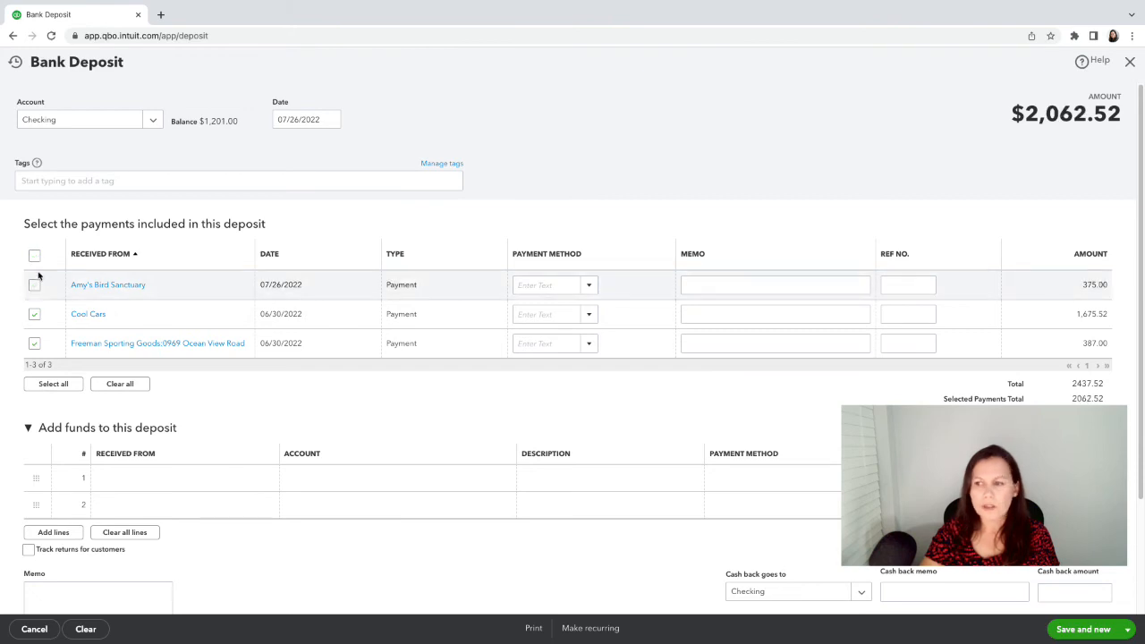
click(34, 285)
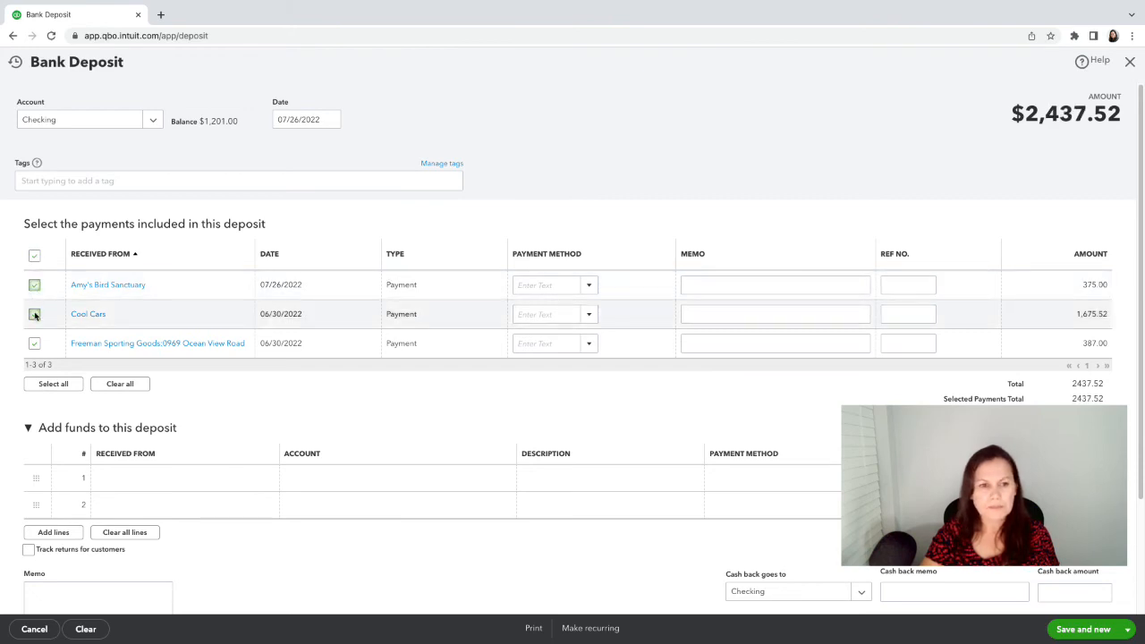
click(34, 314)
click(34, 344)
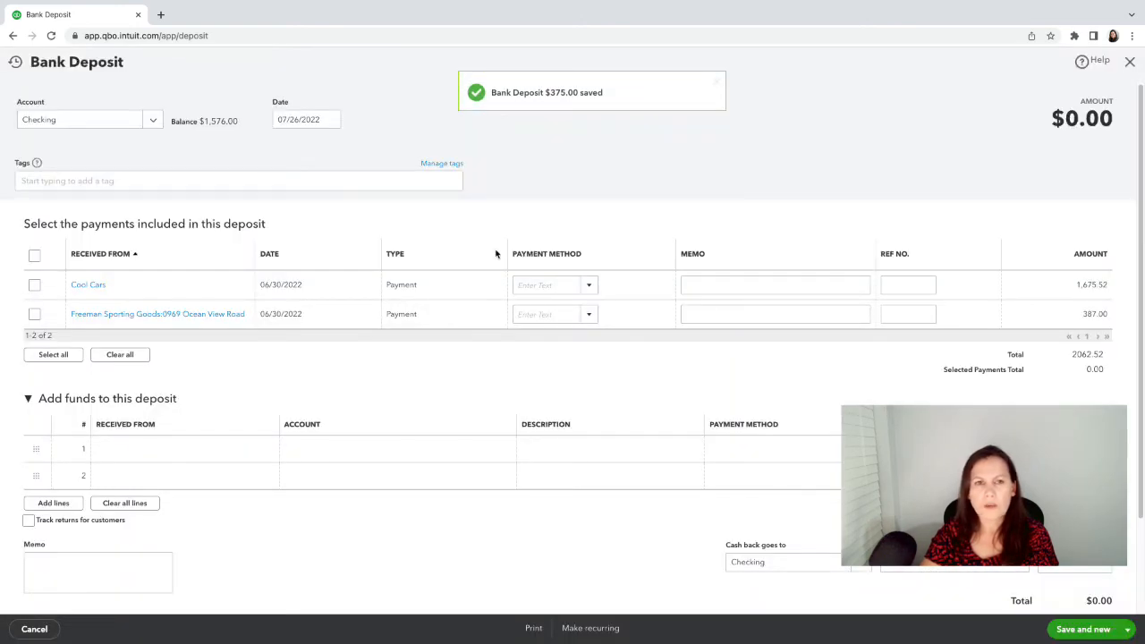
click(34, 285)
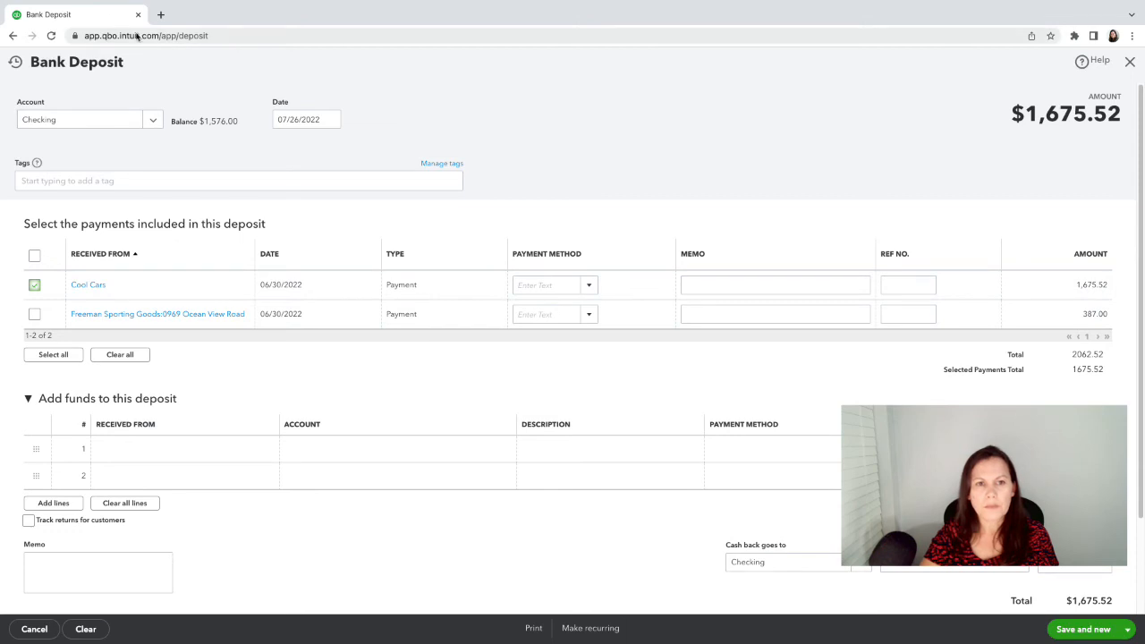
Duplicate the browser tab, close the deposit form in the copy and open the bank transactions page there, dismissing its introduction
right_click(87, 17)
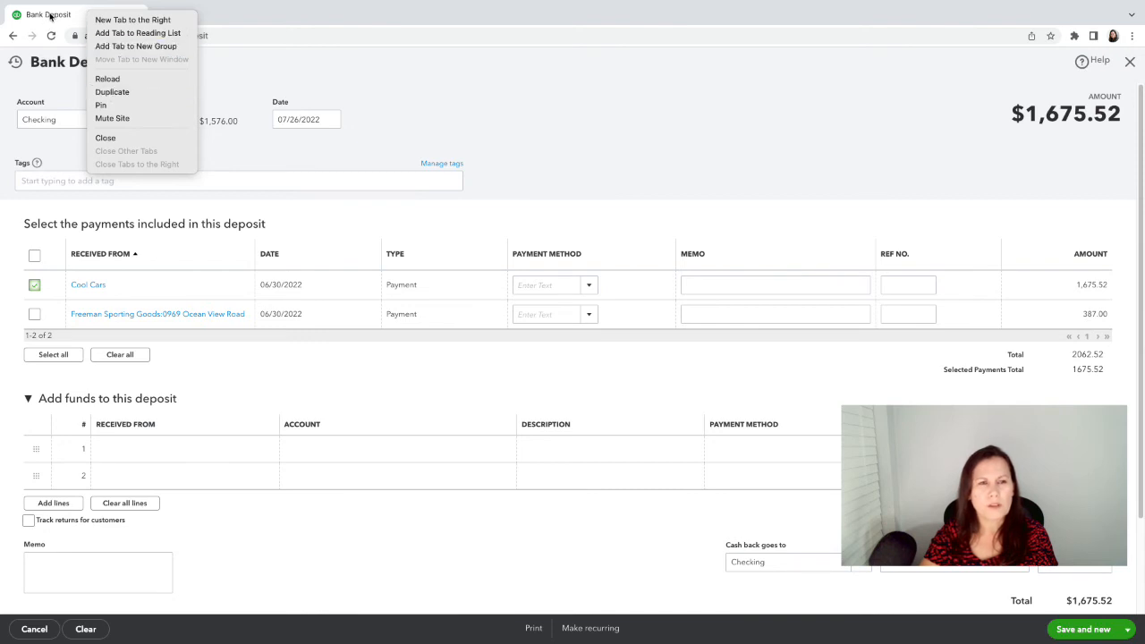
click(113, 92)
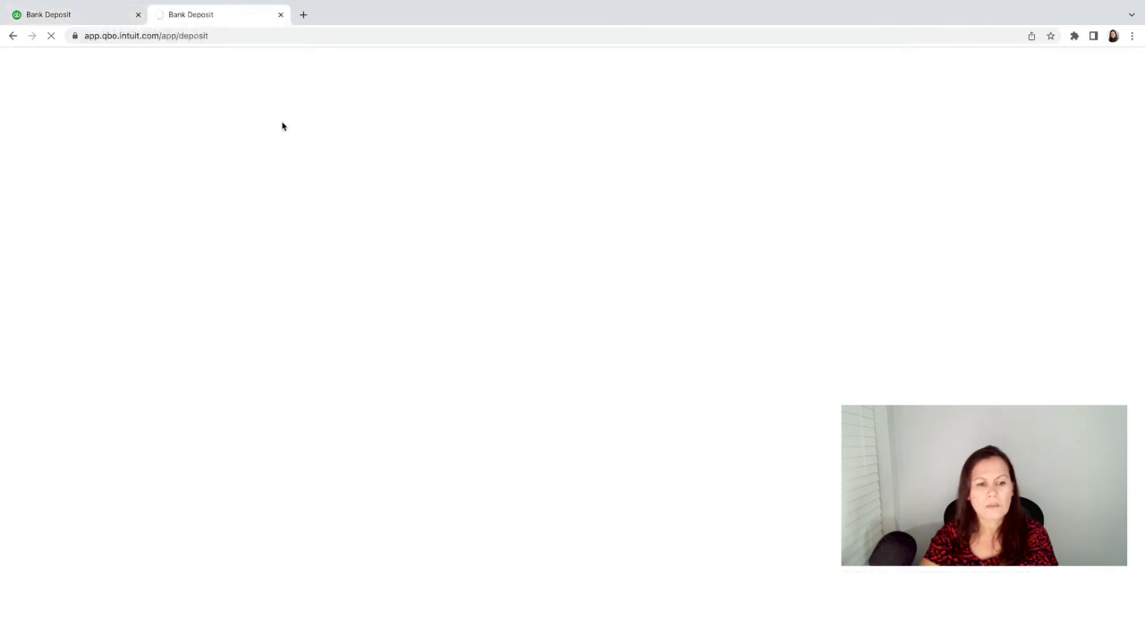
click(113, 16)
click(174, 16)
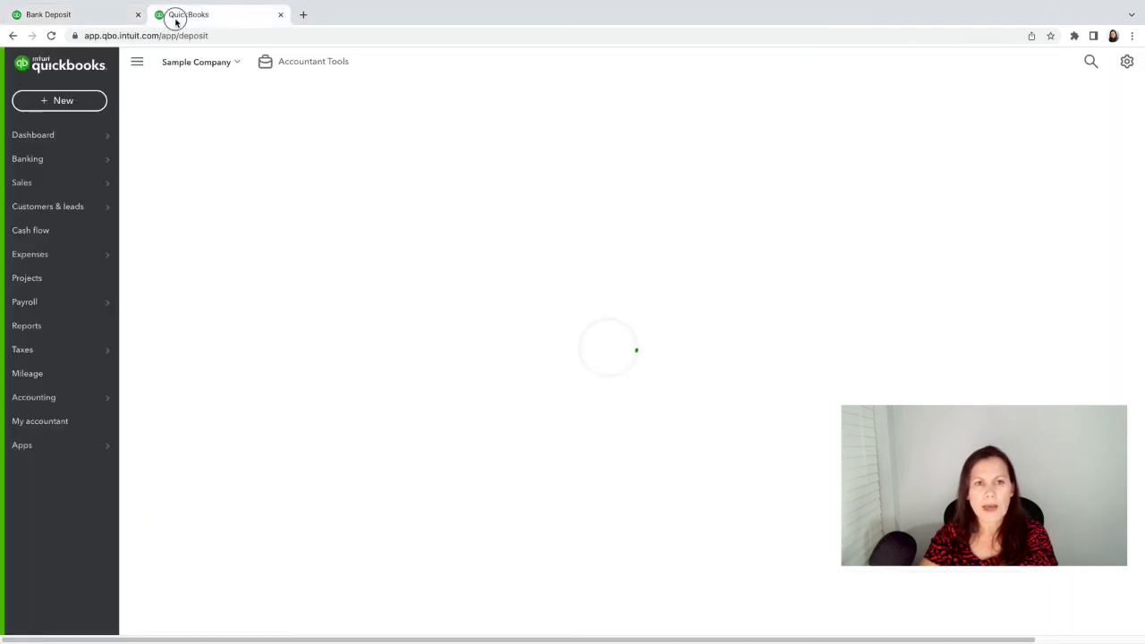
click(103, 16)
click(192, 16)
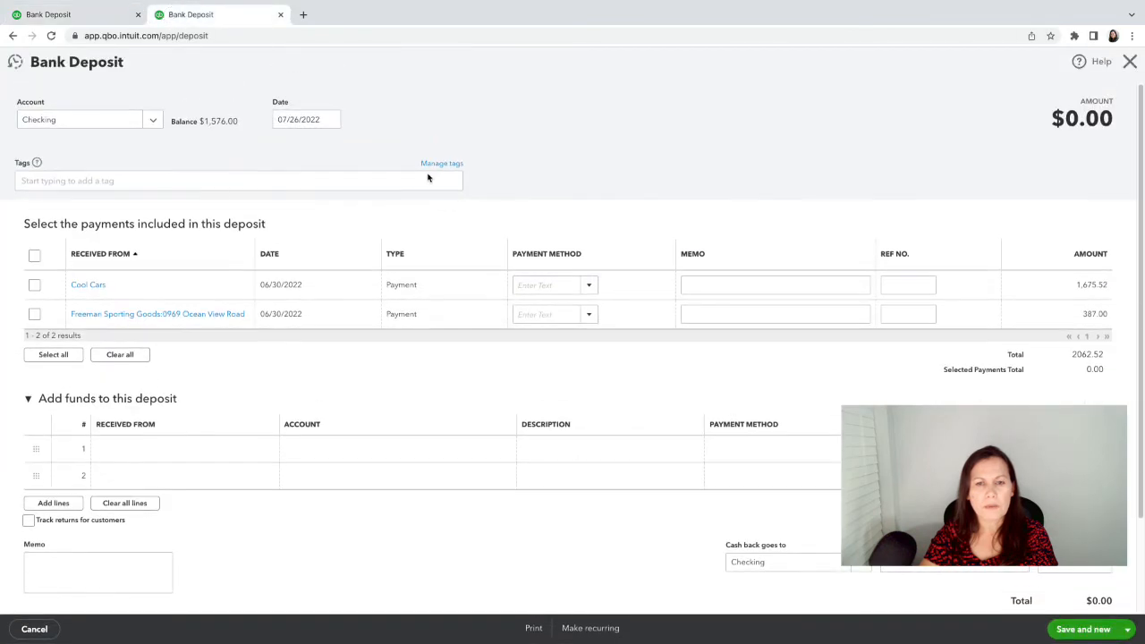
click(1130, 61)
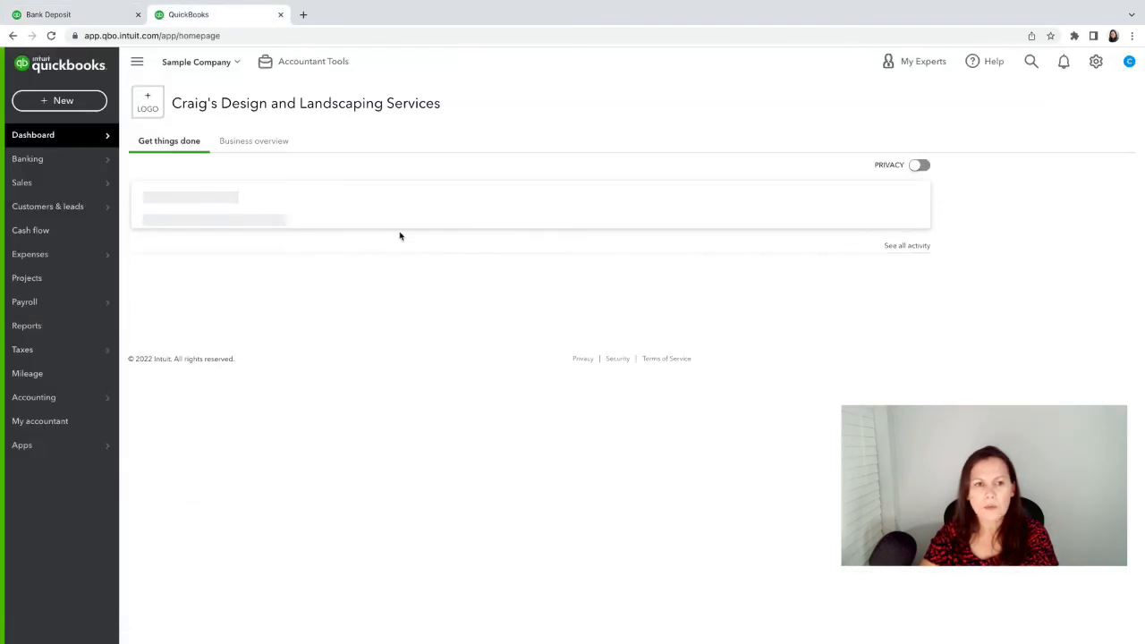
mouse_move(79, 167)
click(143, 159)
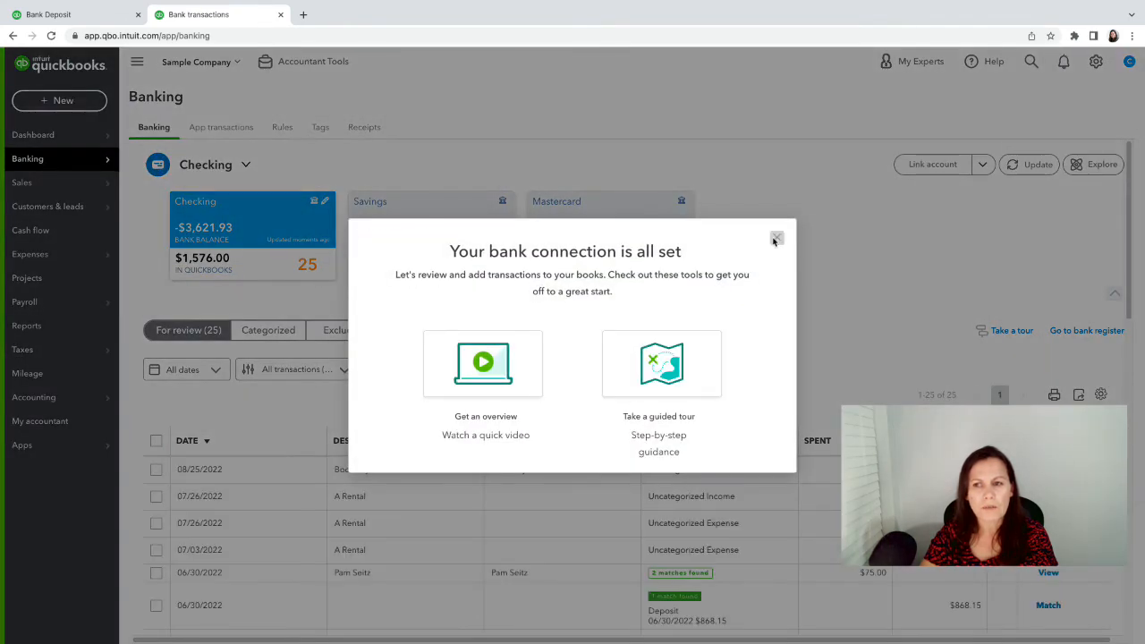
click(774, 237)
Compare the pending Cool Cars deposit with the Checking account's bank transactions awaiting review
click(64, 16)
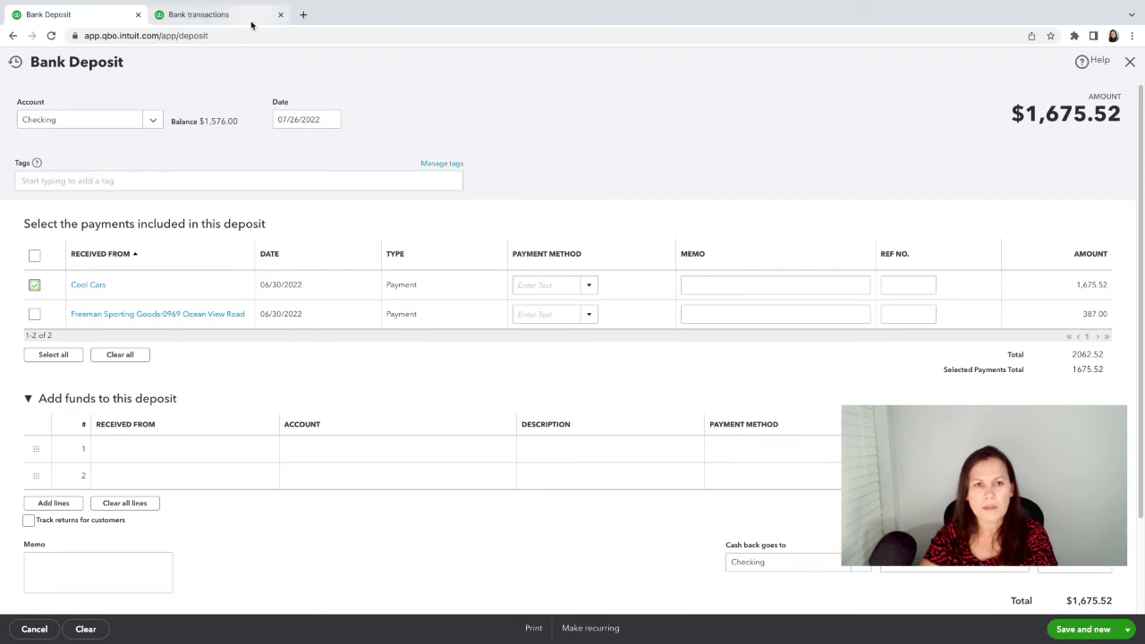
click(219, 16)
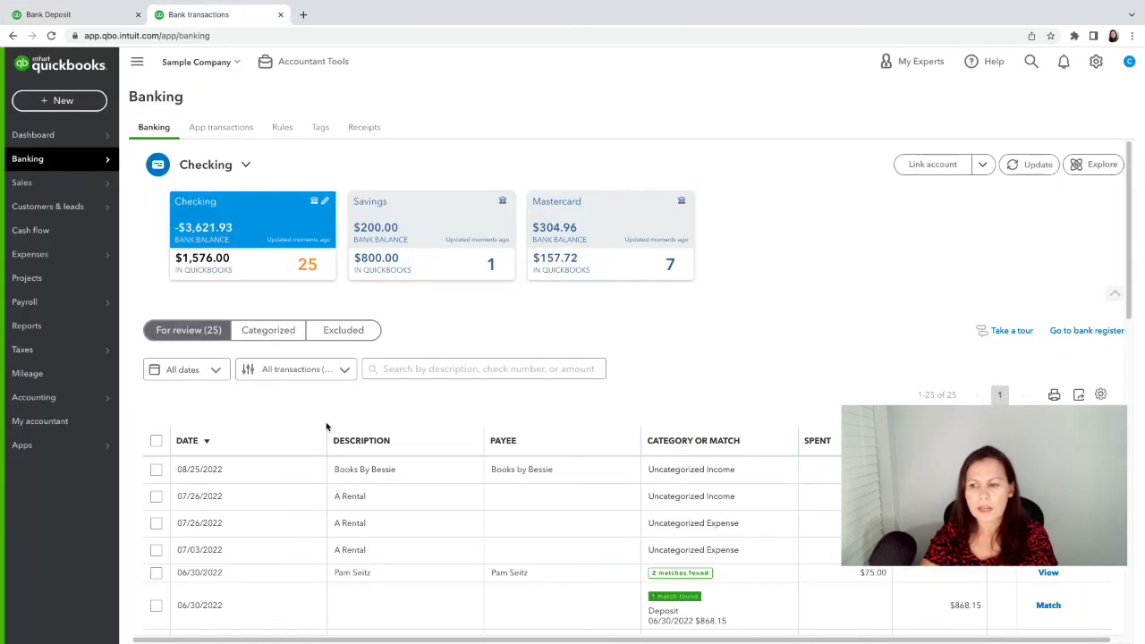
scroll(325, 426, down, 1)
scroll(323, 408, up, 1)
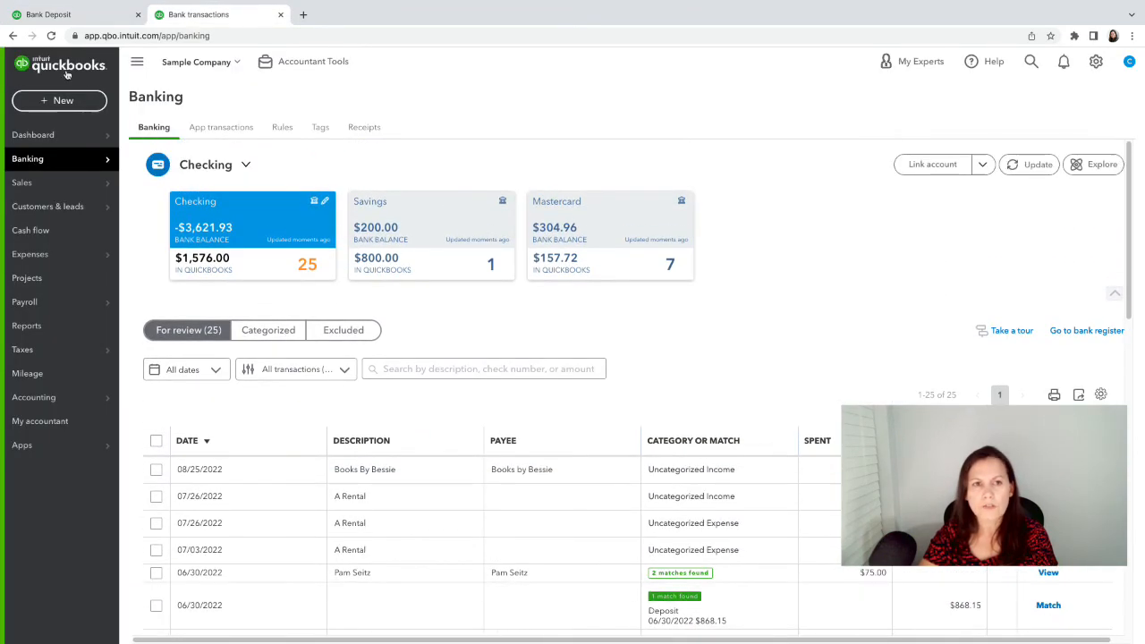
click(50, 15)
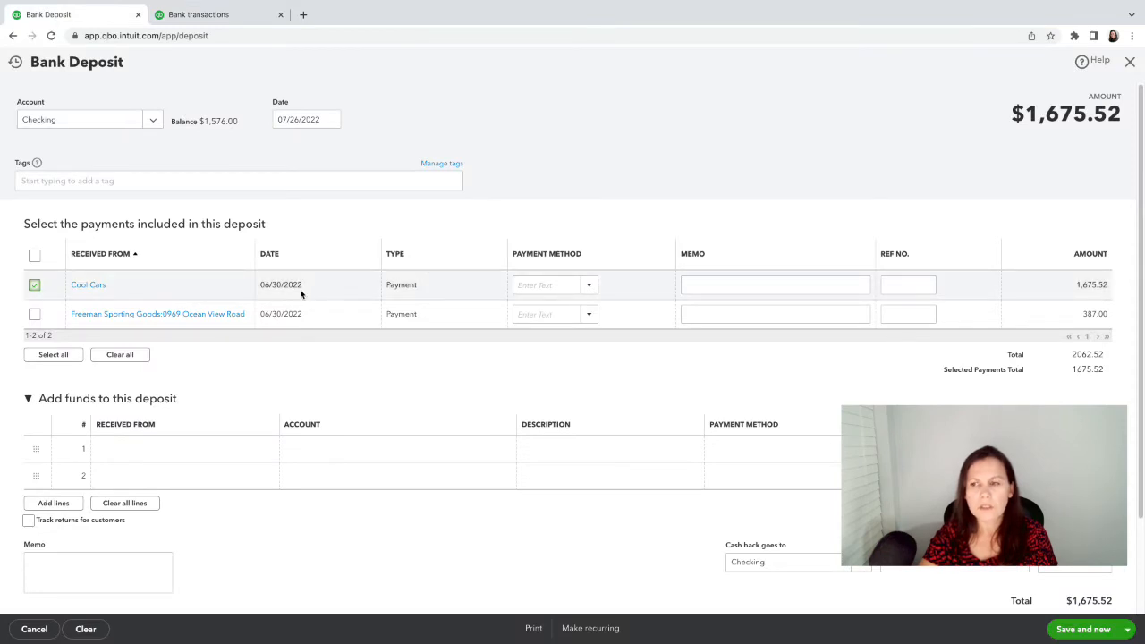
click(204, 16)
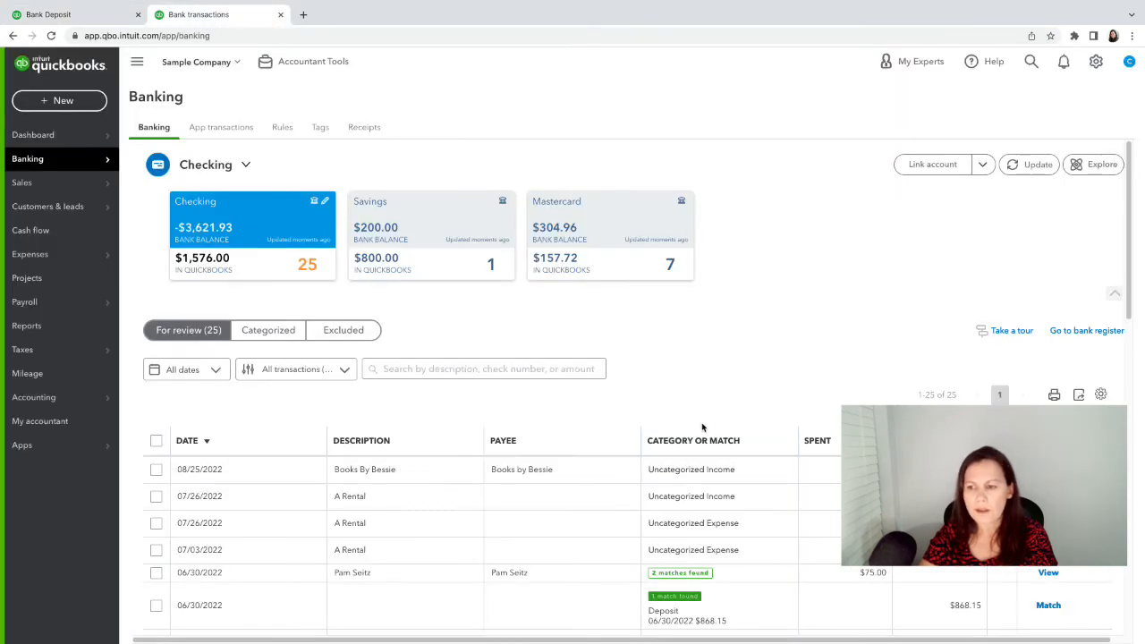
scroll(703, 424, down, 3)
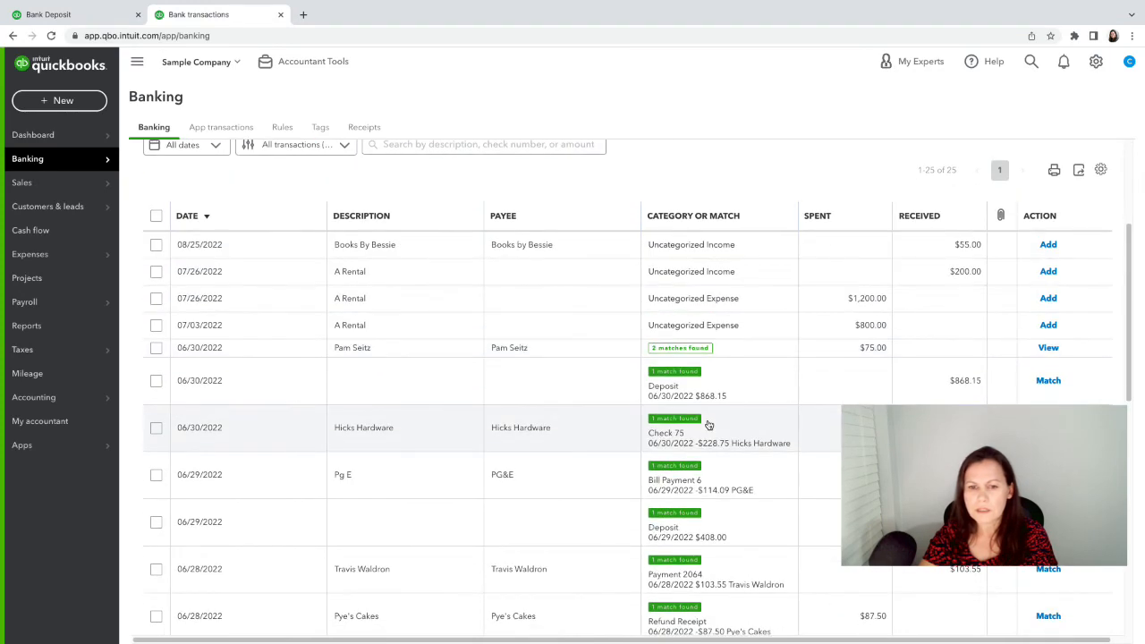
scroll(709, 424, down, 3)
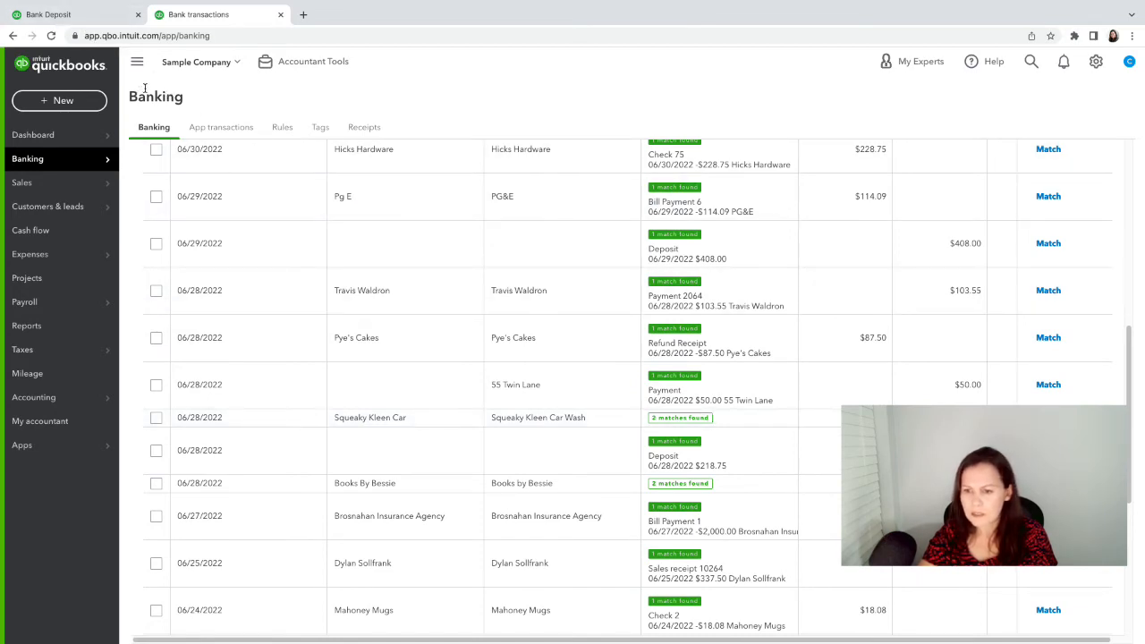
scroll(823, 324, down, 3)
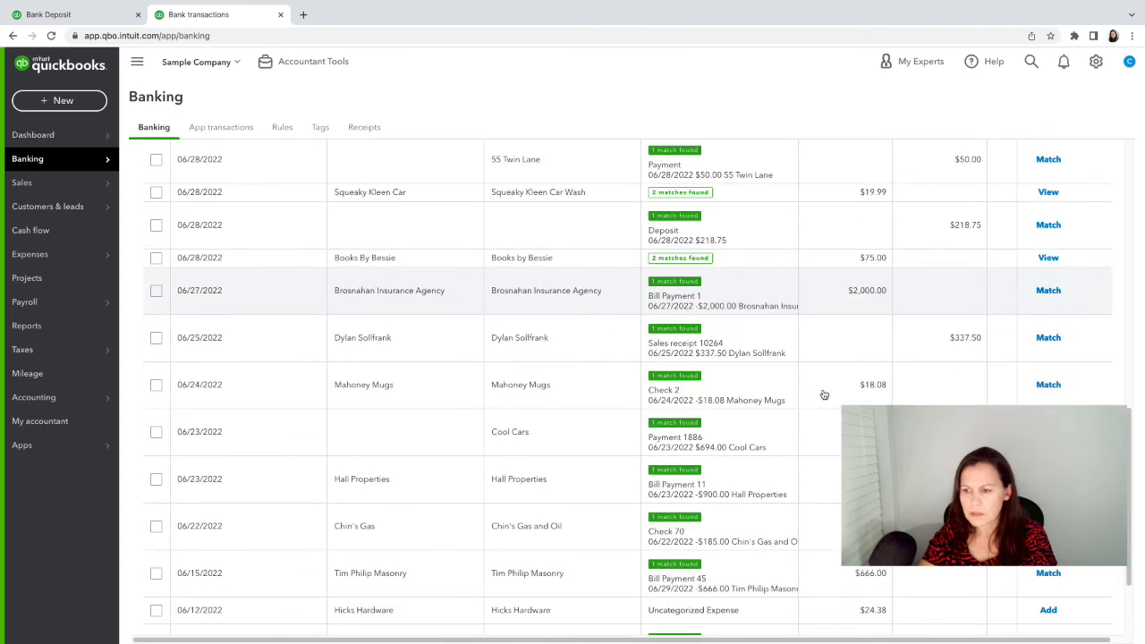
scroll(823, 324, up, 3)
scroll(823, 393, up, 5)
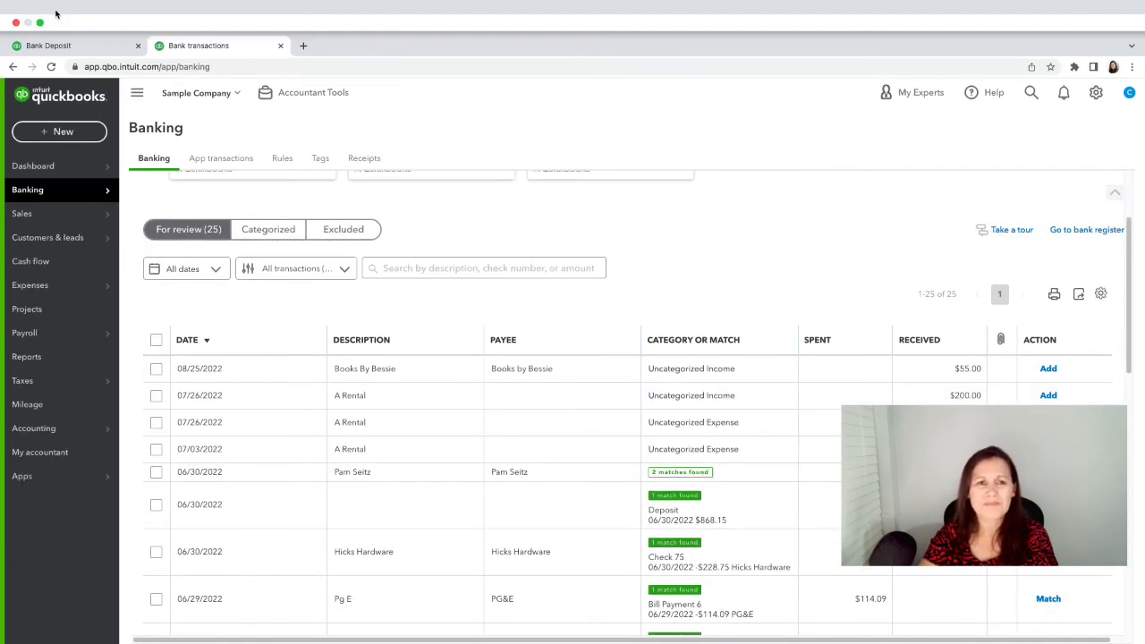
Save the Cool Cars deposit, and deposit the Freeman Sporting Goods payment dated 06/30/2022, closing the form after saving
click(83, 46)
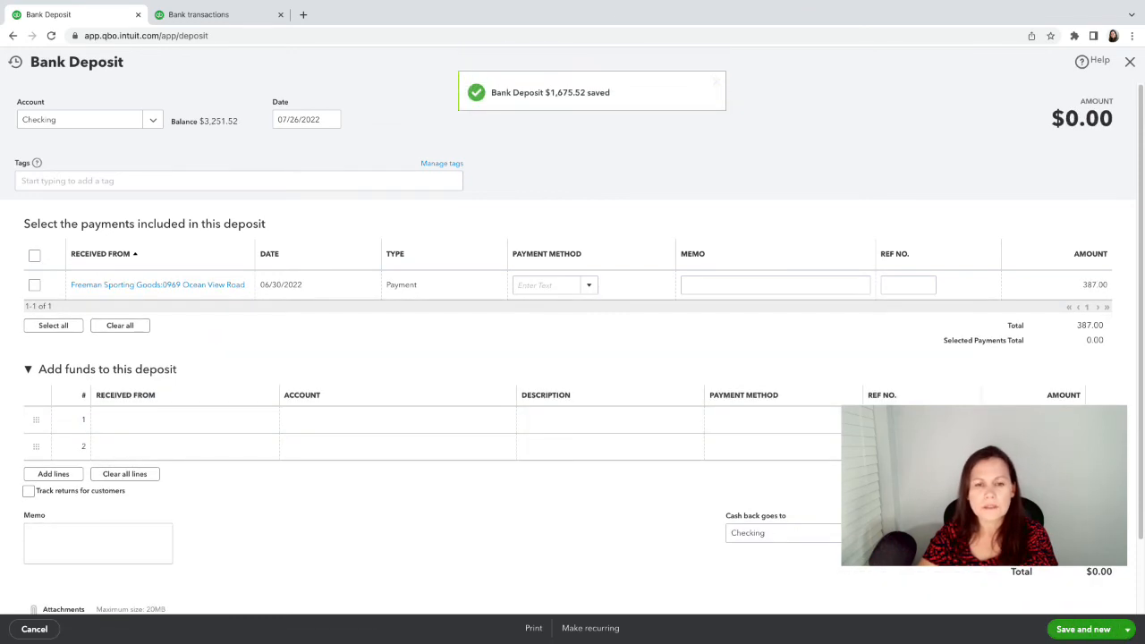
click(33, 286)
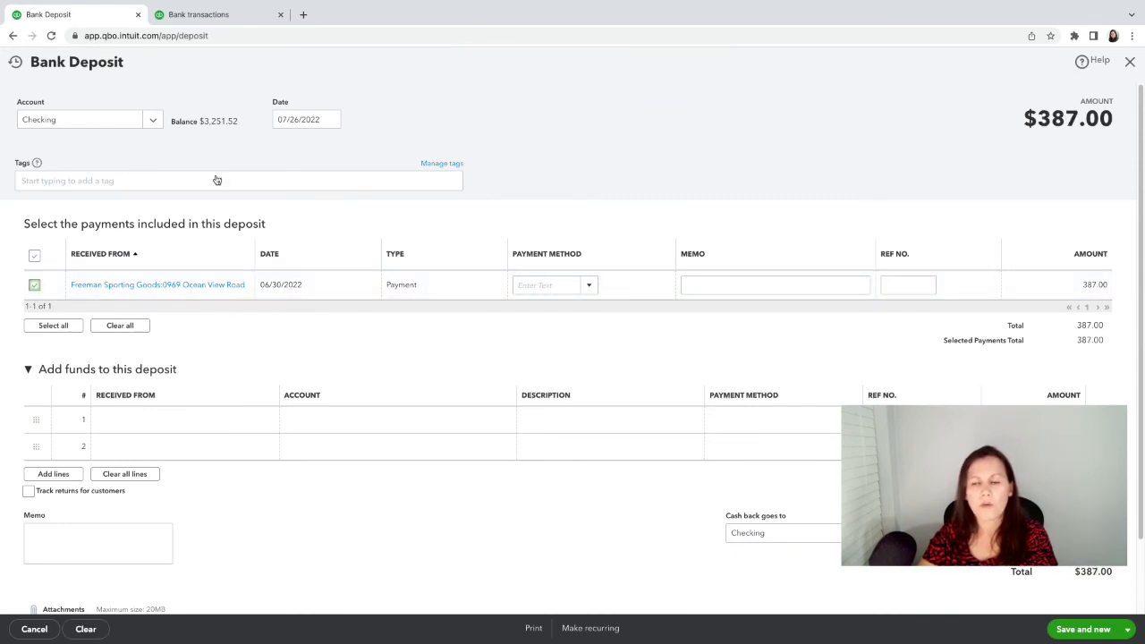
click(328, 120)
click(286, 151)
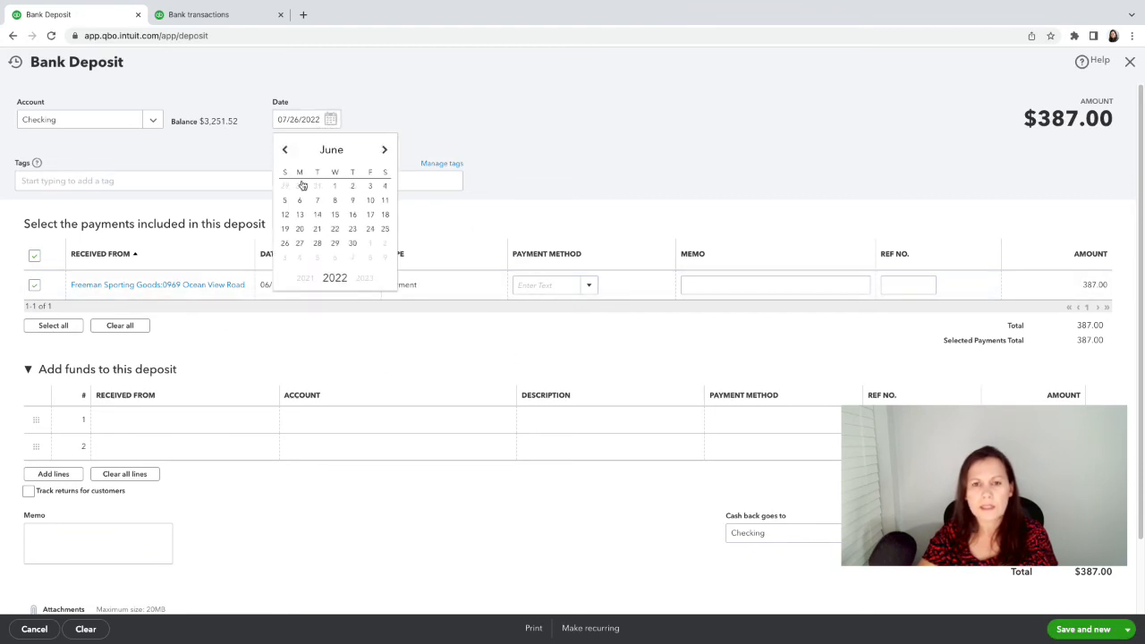
click(355, 248)
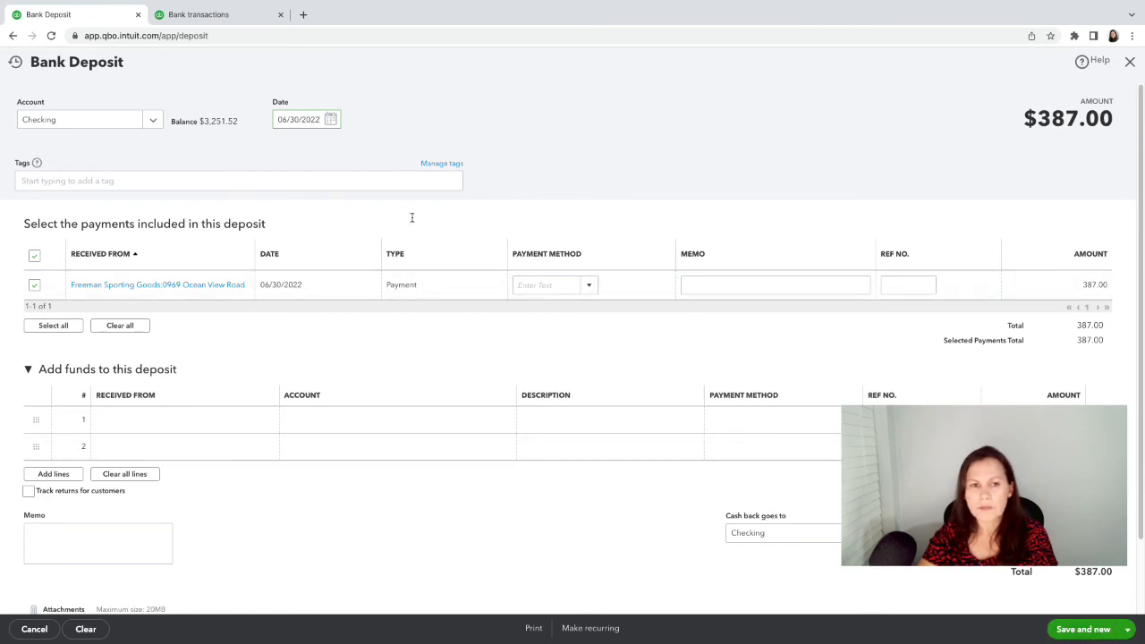
click(1127, 629)
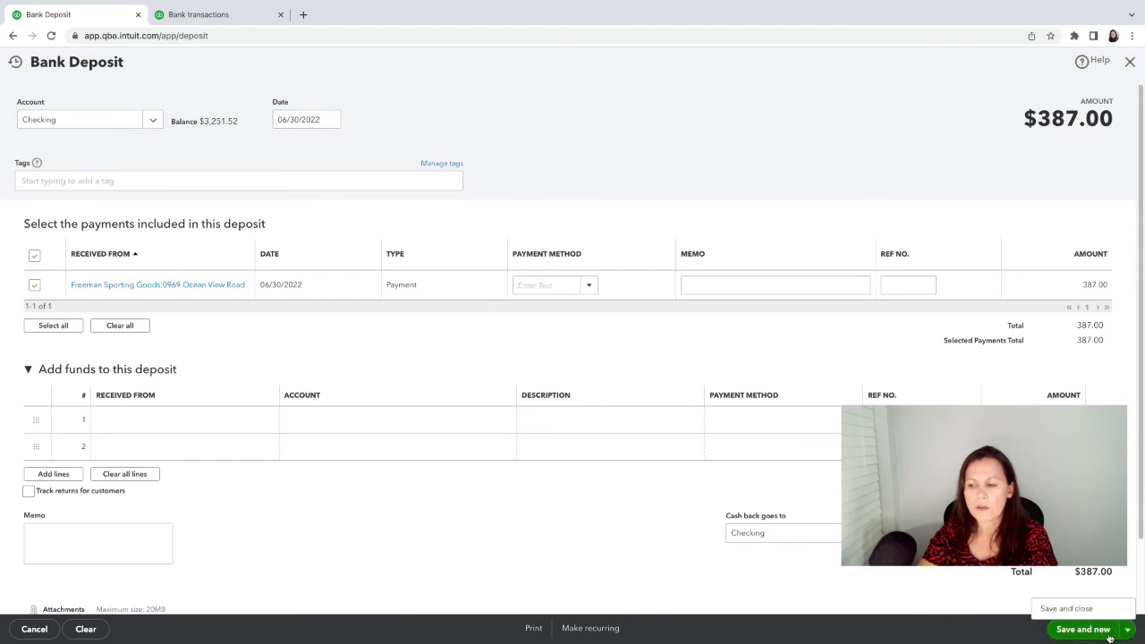
click(1067, 610)
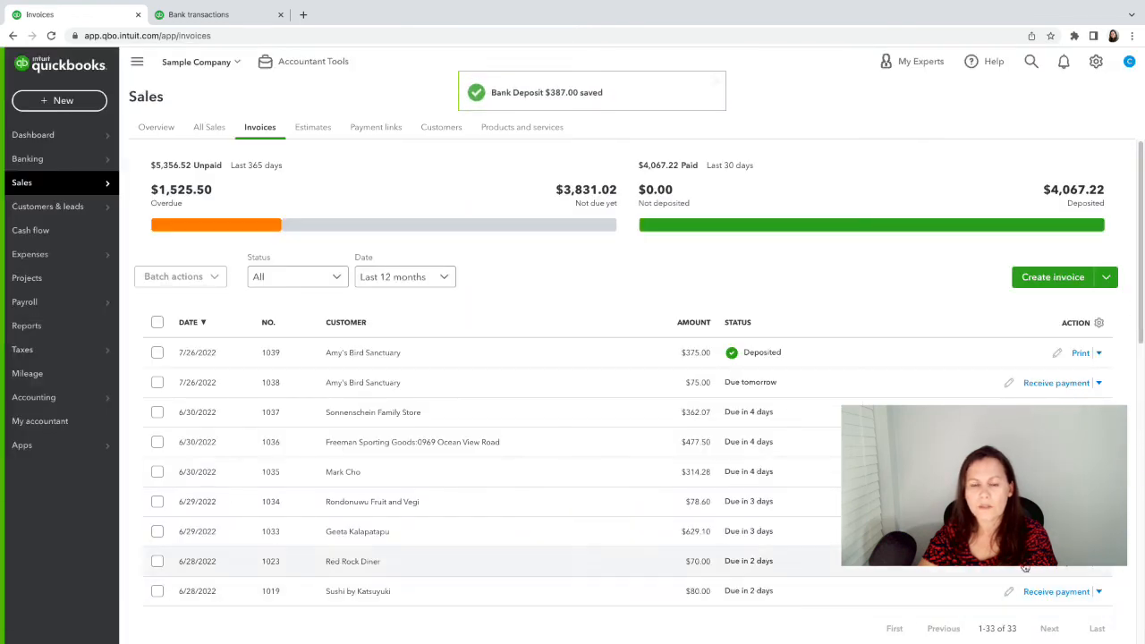
Return to the Checking account's bank transactions and look over the categorized and for-review lists
click(183, 15)
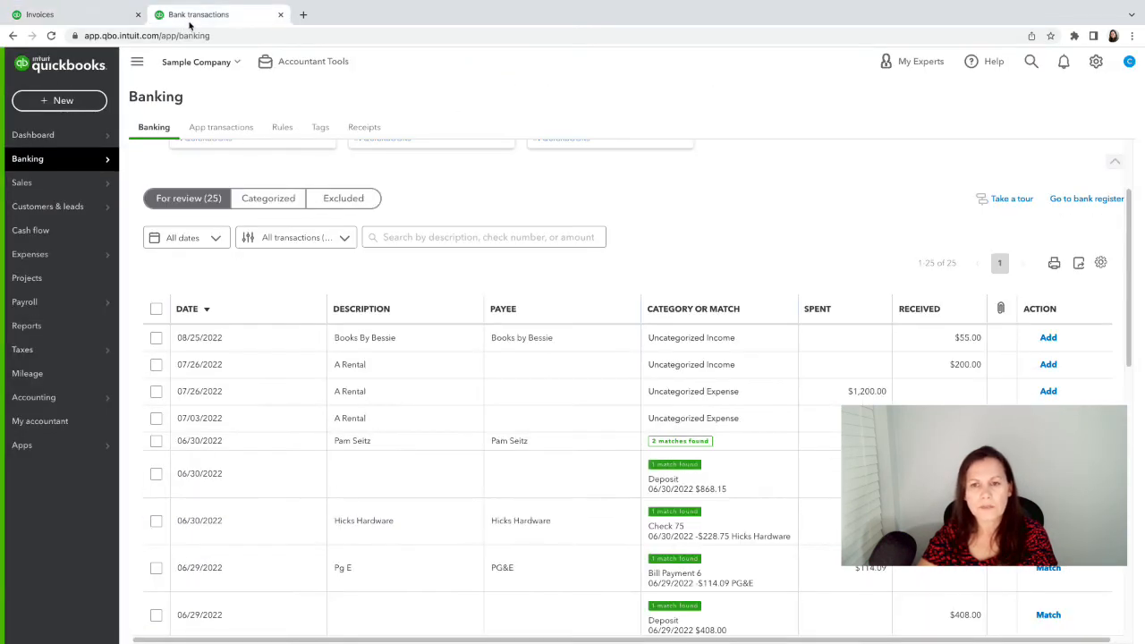
scroll(304, 322, up, 2)
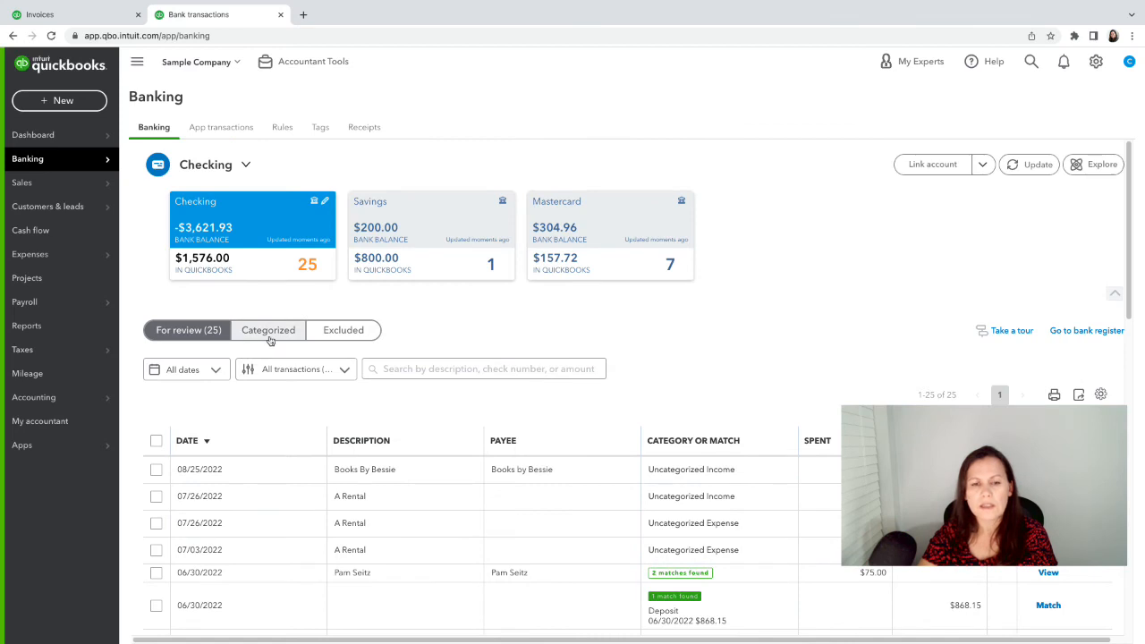
click(234, 333)
click(188, 330)
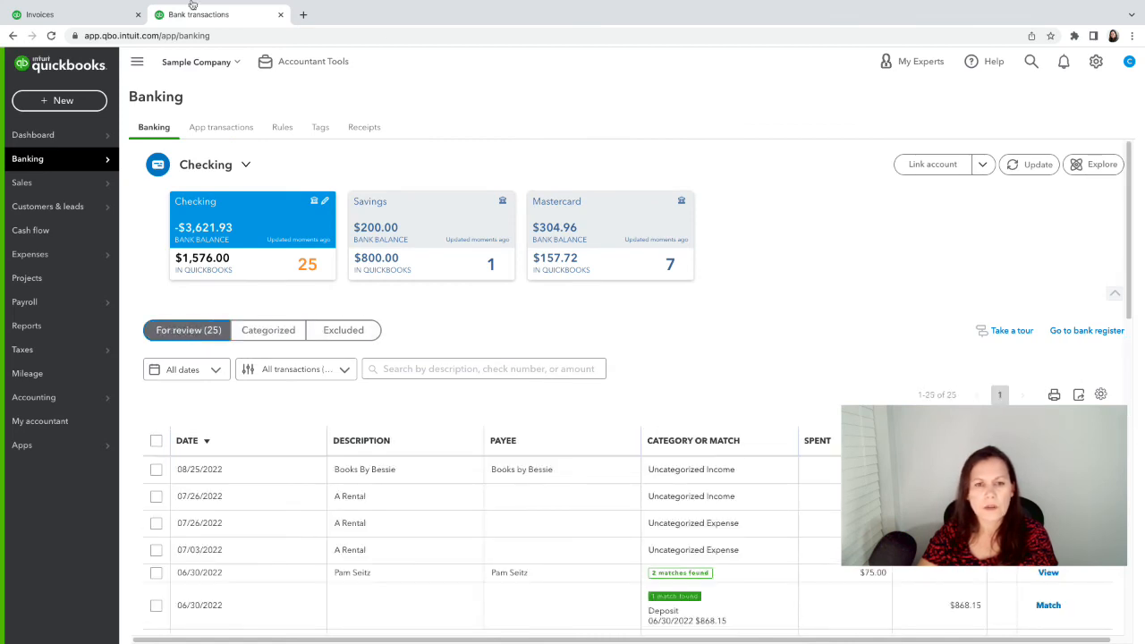
mouse_move(49, 144)
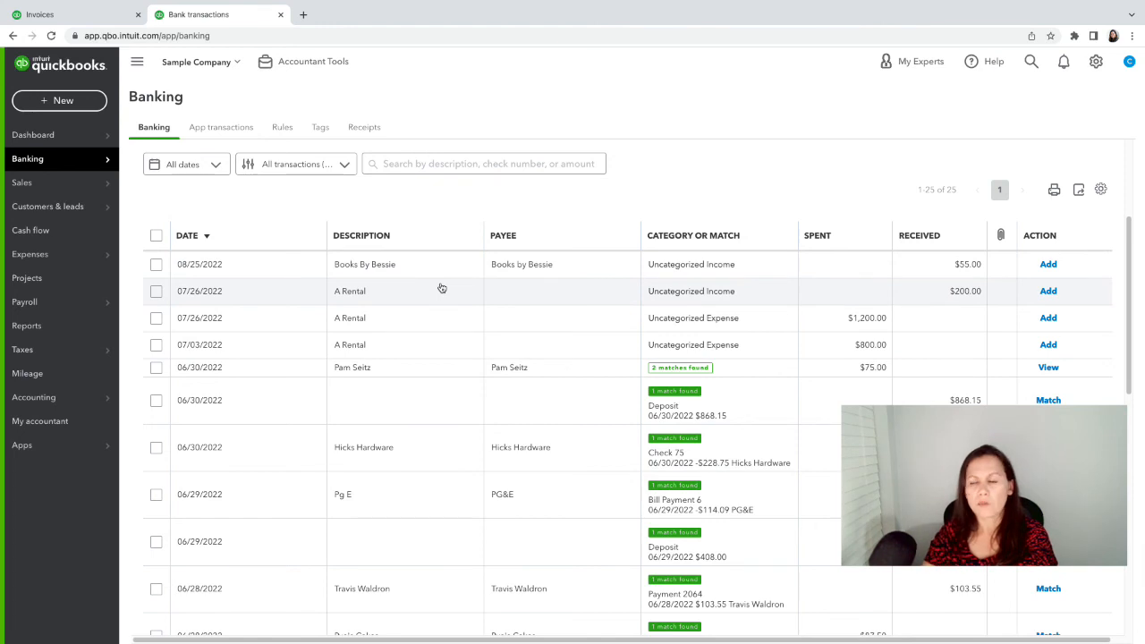
Inspect the deposit record suggested for the $868.15 bank transaction dated 06/30/2022, close it unchanged and accept the match
click(962, 402)
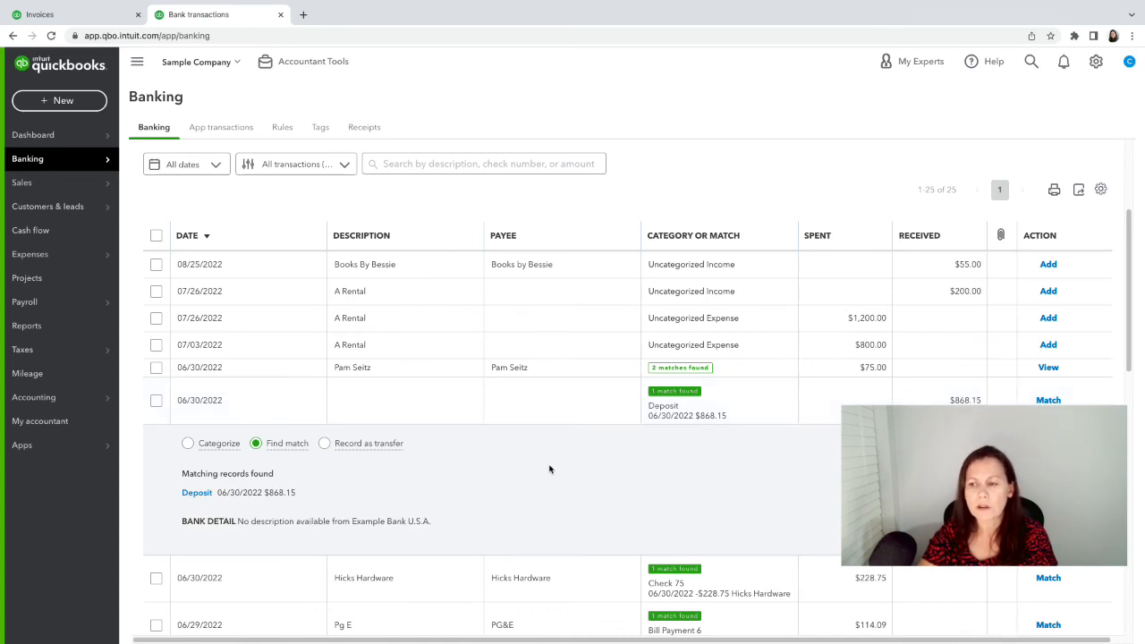
click(197, 493)
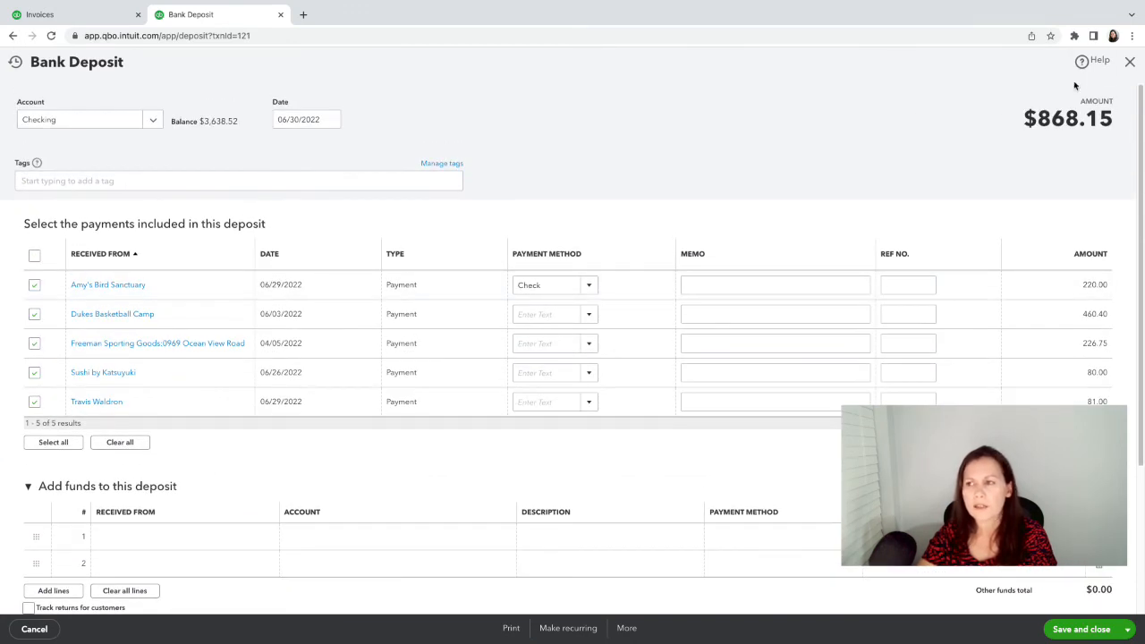
click(1130, 61)
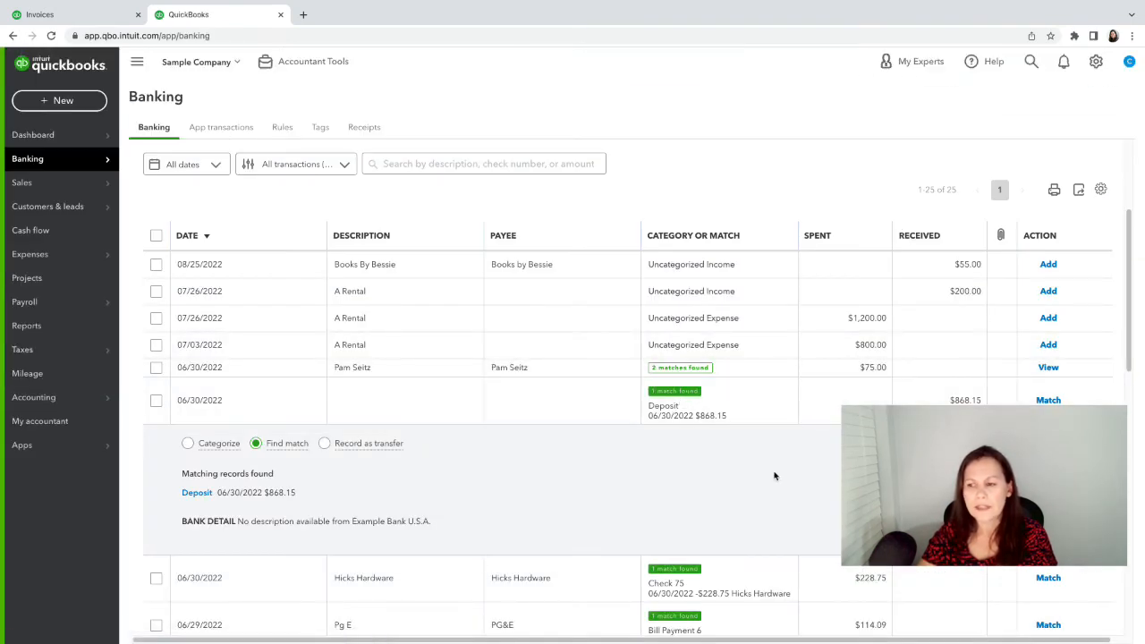
click(1049, 400)
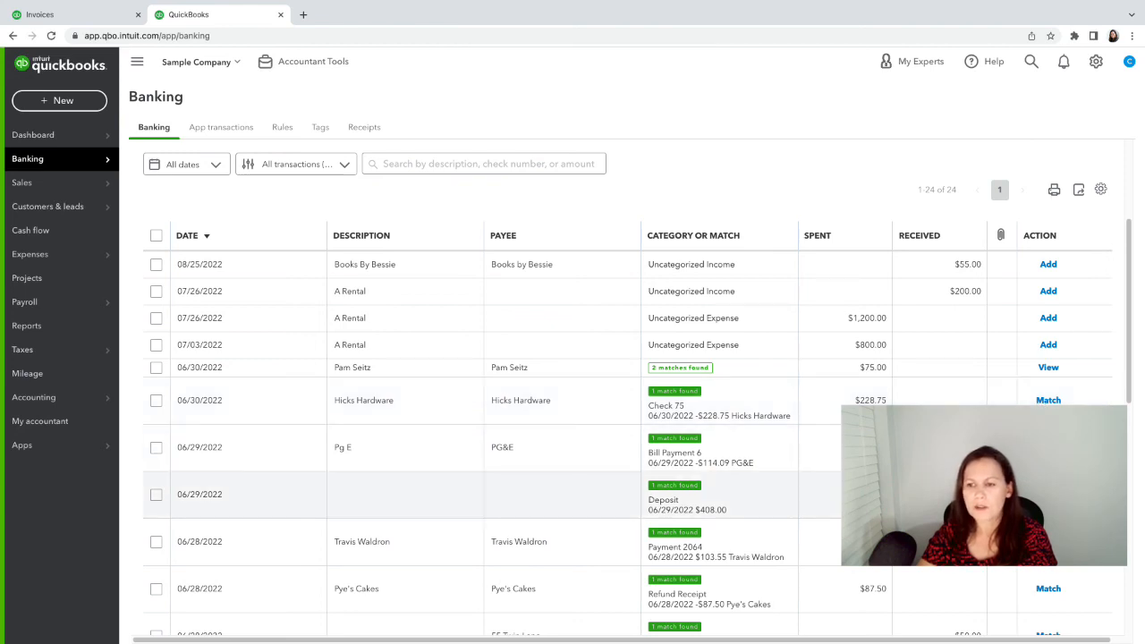
Match the 06/29/2022 bank transaction to its $408.00 deposit, check the categorized transactions and return to those awaiting review
scroll(1049, 501, down, 1)
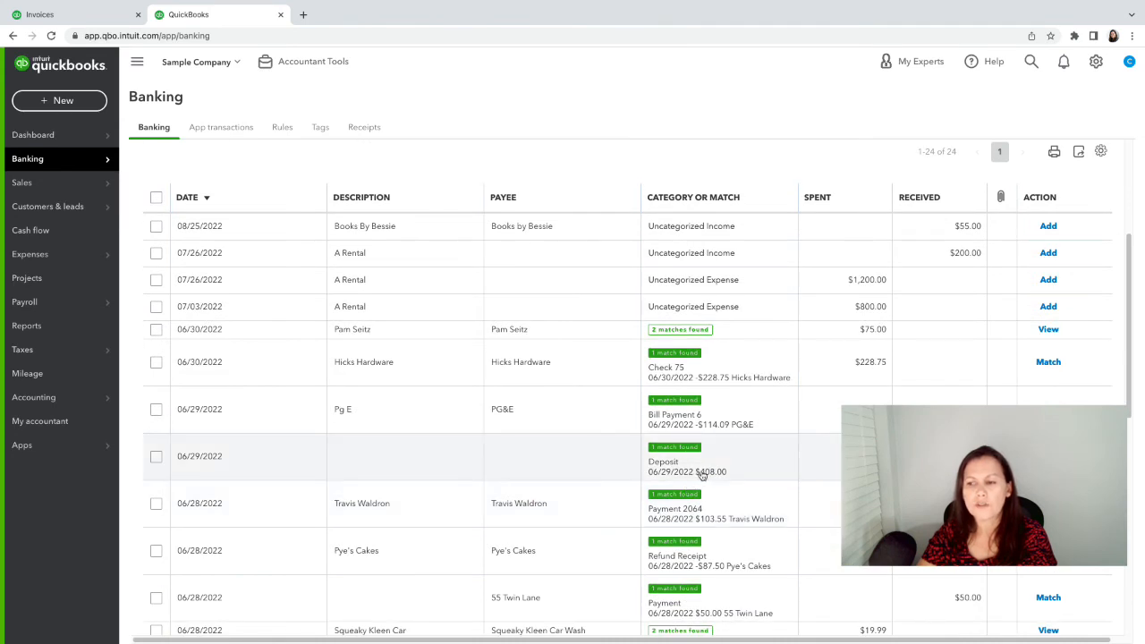
click(1049, 456)
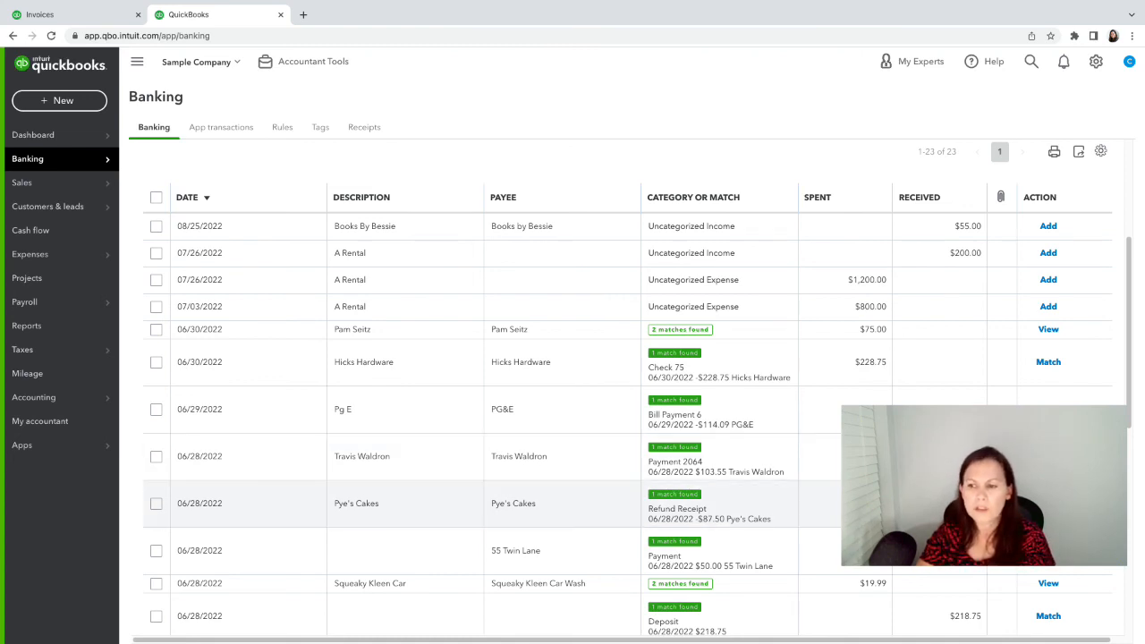
scroll(626, 385, up, 2)
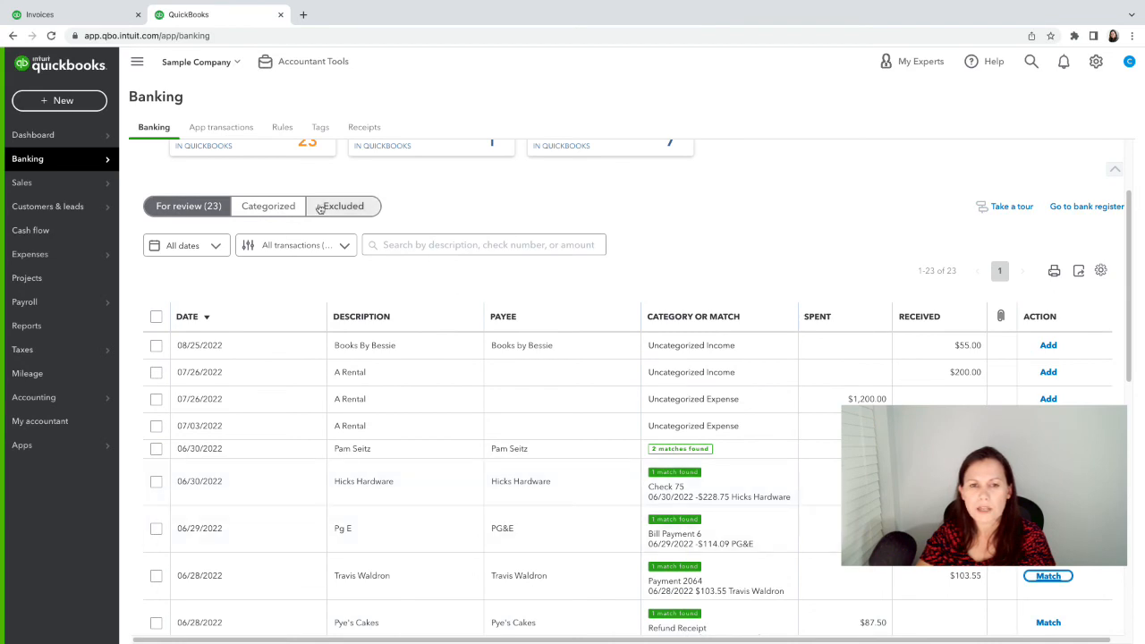
click(291, 208)
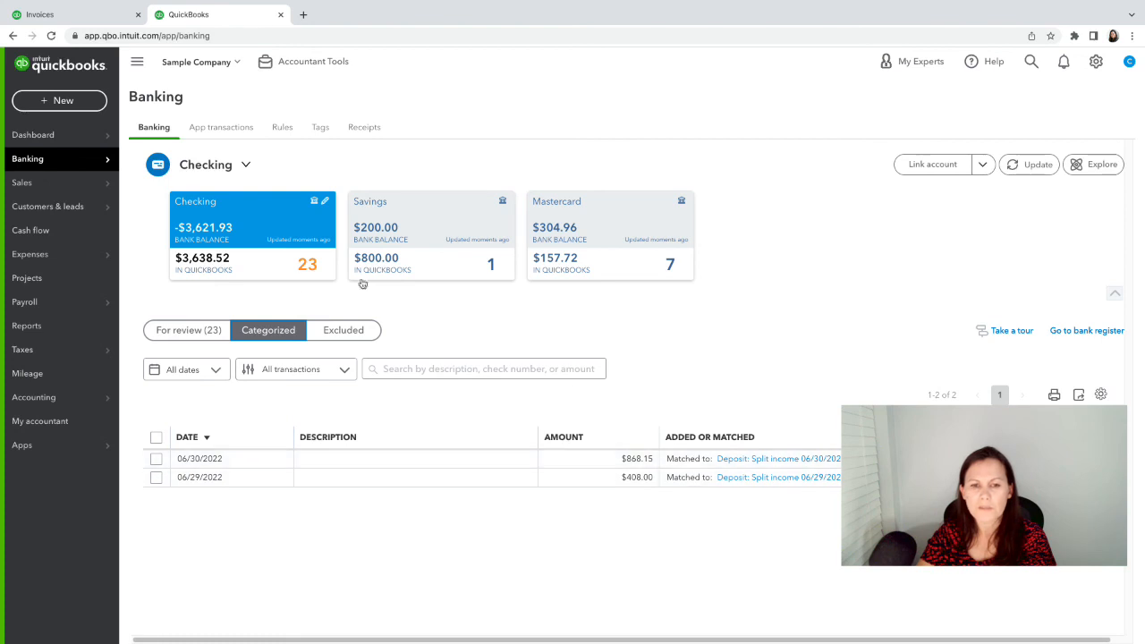
click(189, 331)
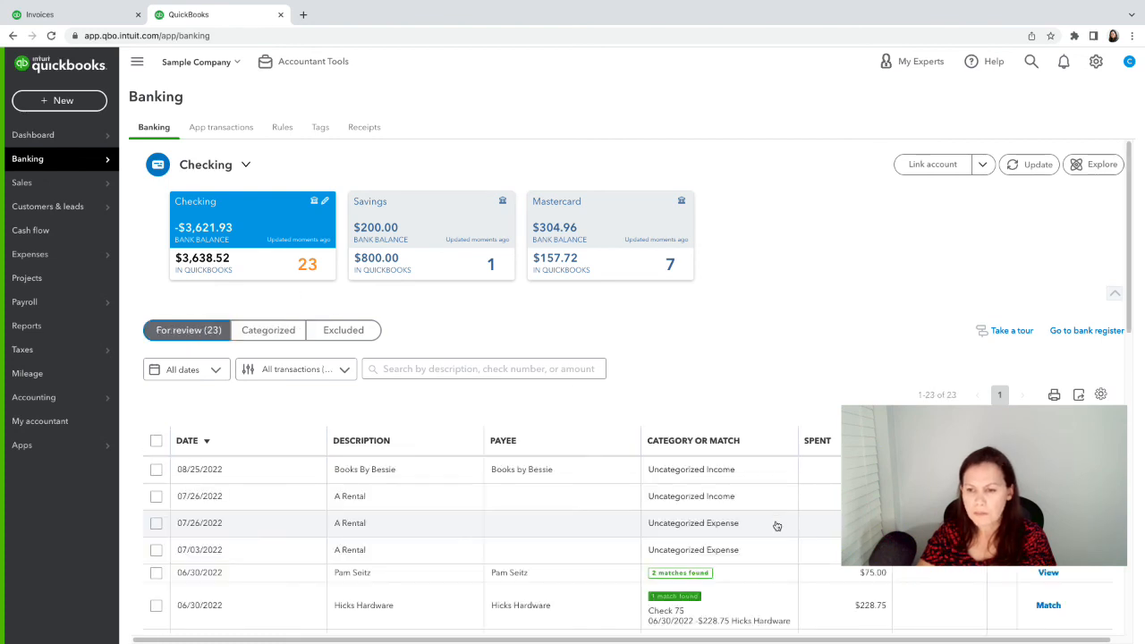
Match the 06/28/2022 bank transaction to its $103.55 customer payment and check it among the categorized transactions
scroll(778, 537, down, 3)
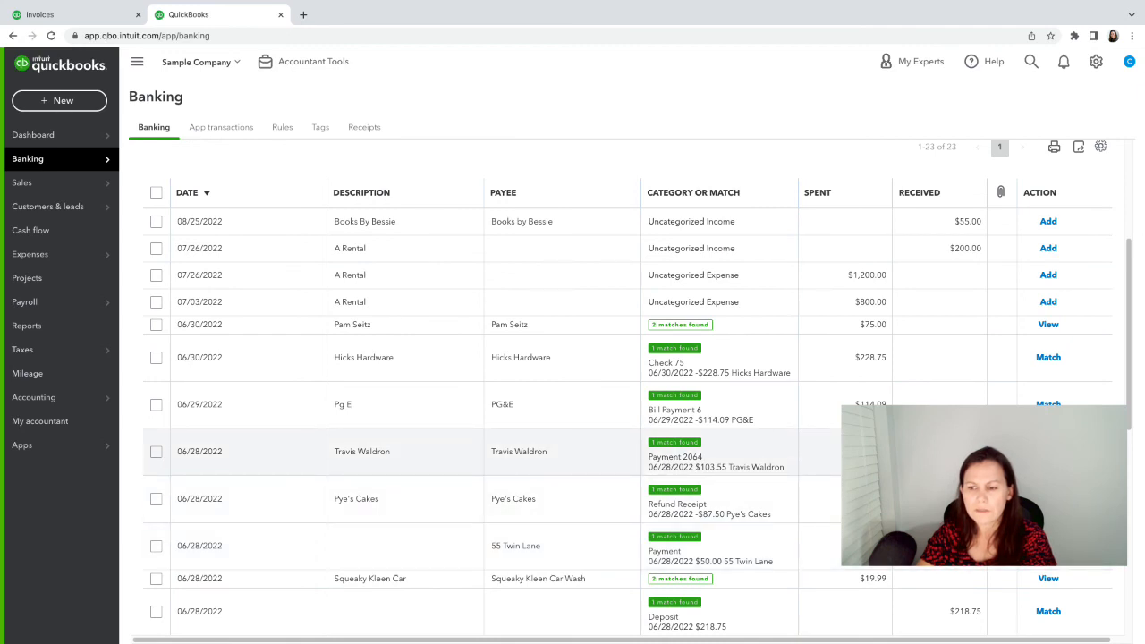
click(1048, 451)
scroll(754, 366, up, 3)
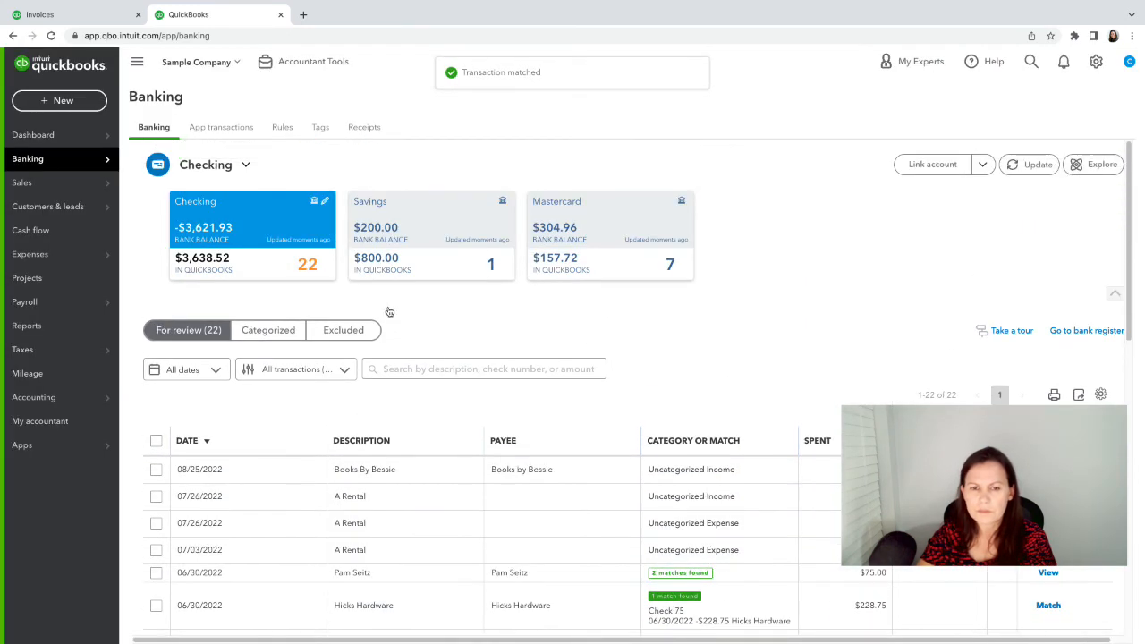
click(266, 330)
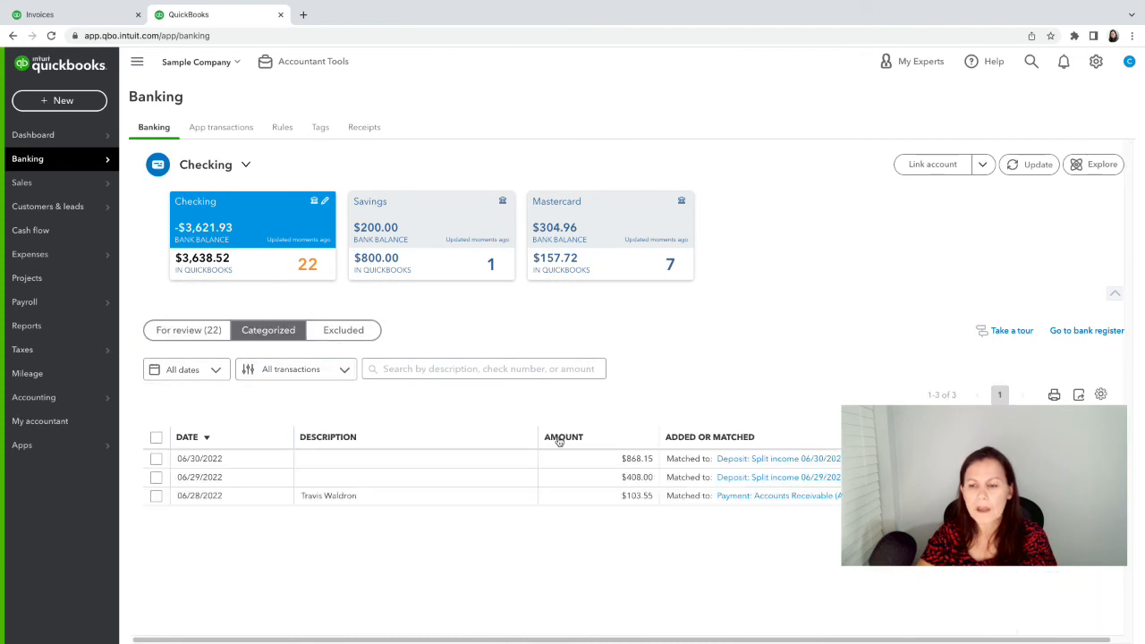
click(168, 330)
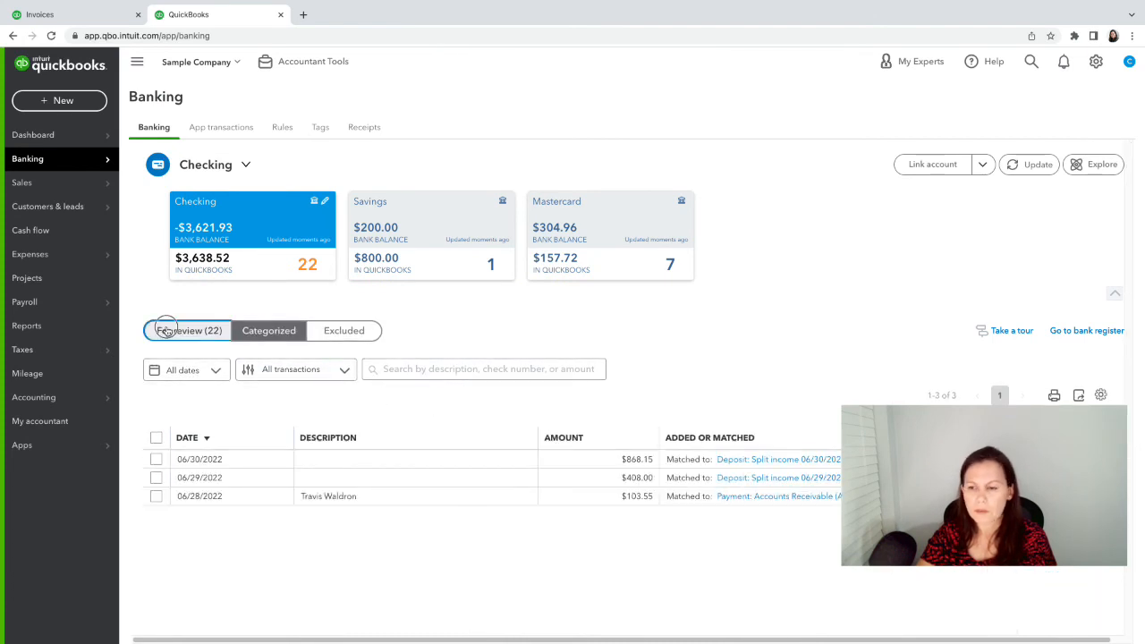
Review the matched records in the categorized list again, and go back to the transactions awaiting review
click(266, 330)
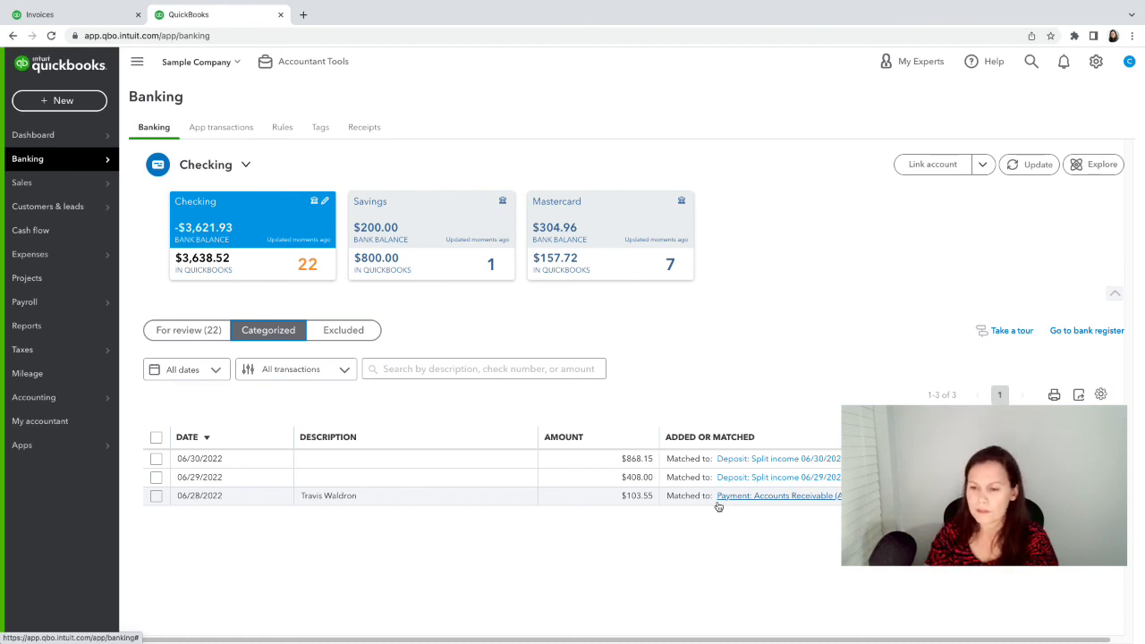
click(183, 328)
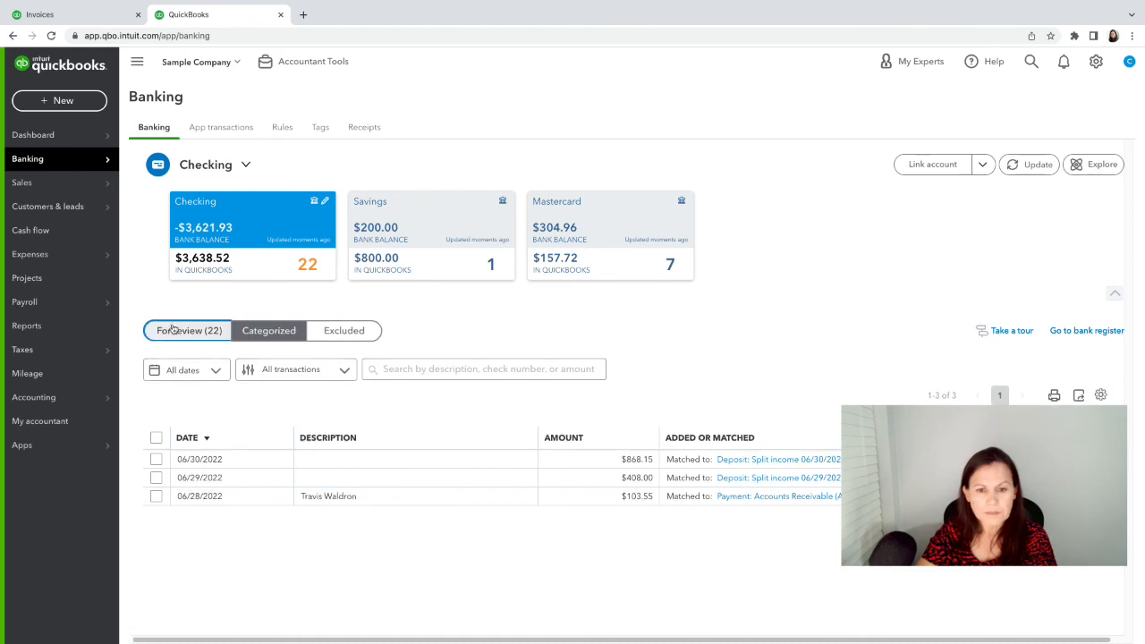
scroll(534, 501, down, 3)
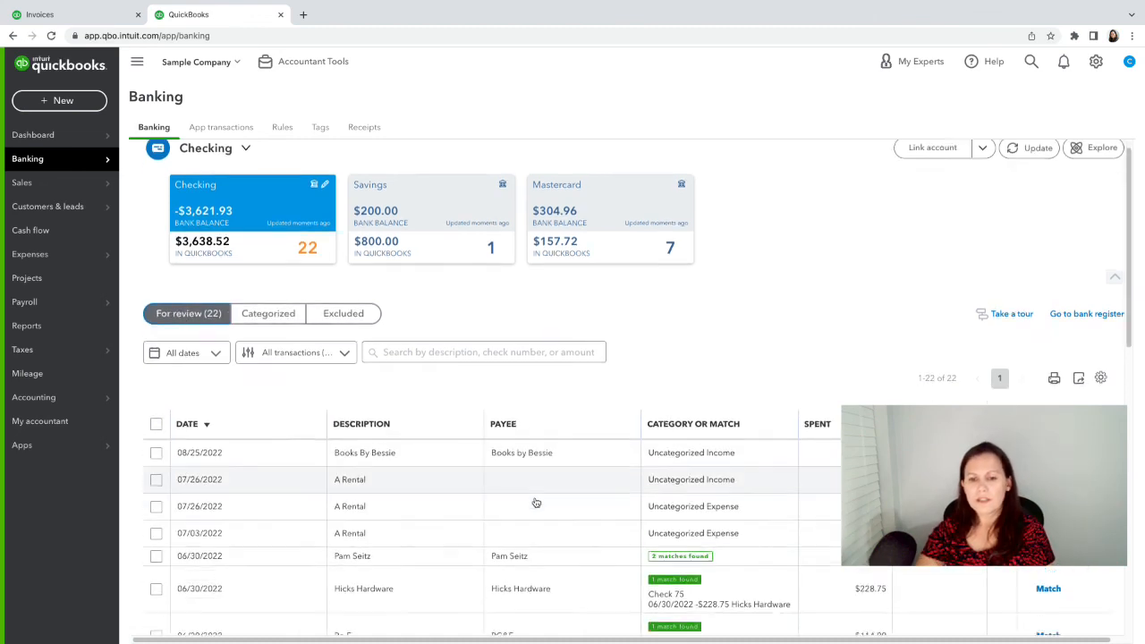